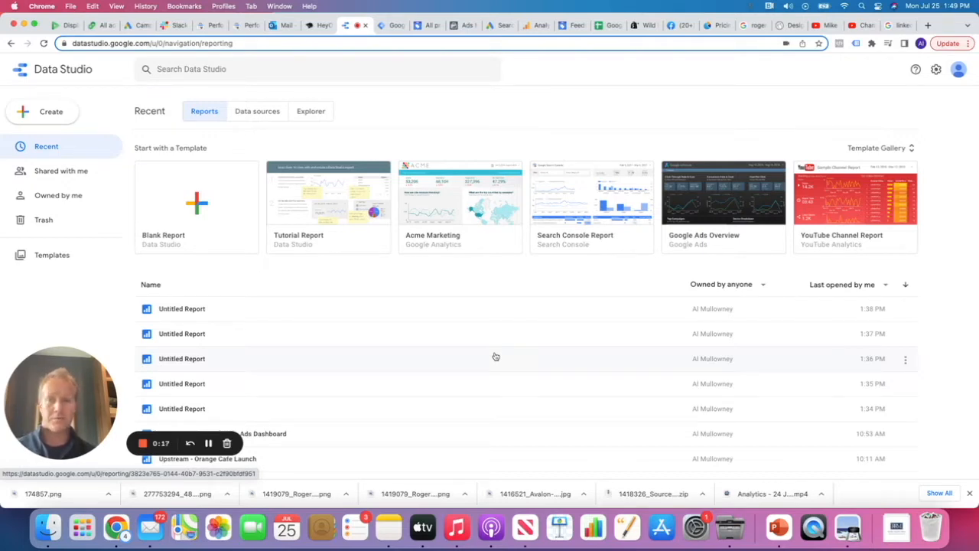
Create a new report from the Blank Report template on the Data Studio home page
left_click(216, 218)
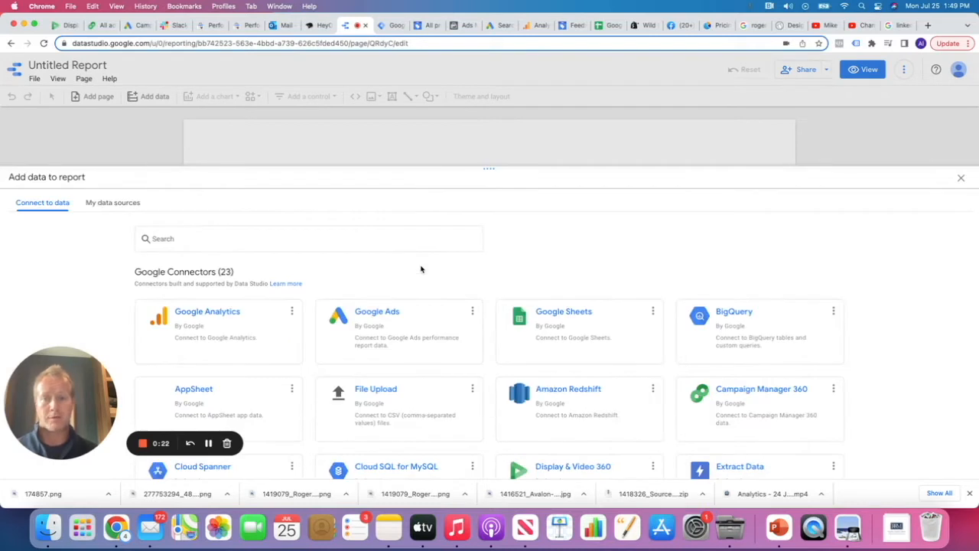
Add the LinkedIn Ads connector as the data source, choosing one ad account from the list
left_click(273, 236)
type("reportib")
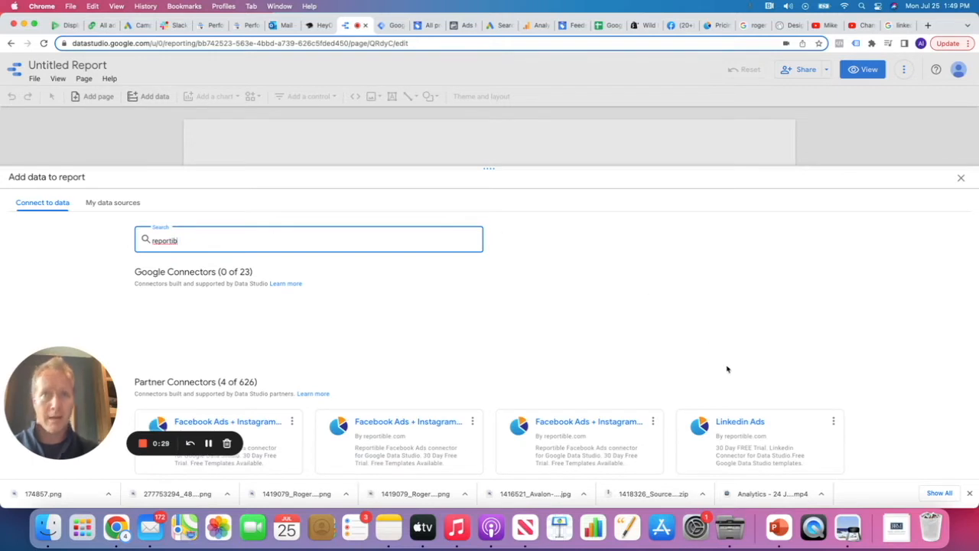
left_click(741, 423)
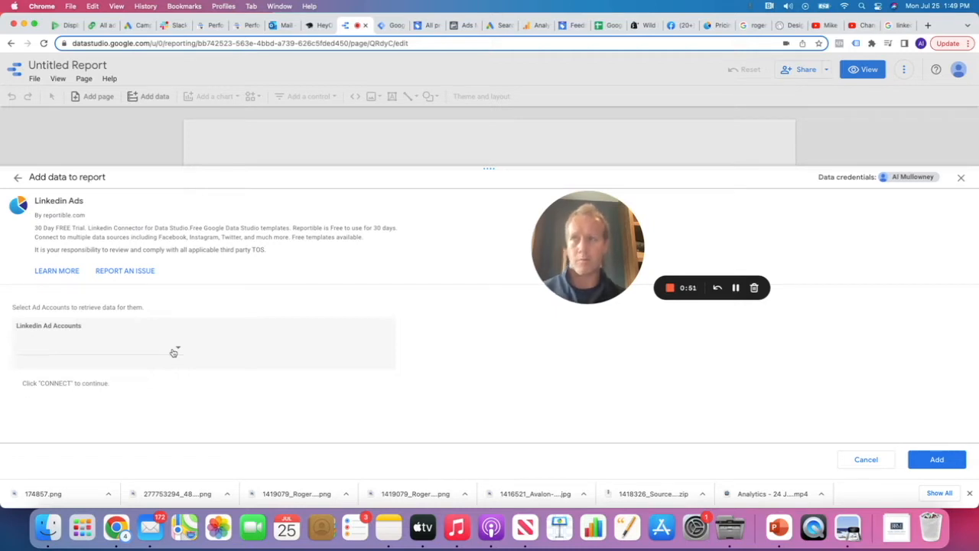
left_click(174, 352)
scroll(105, 413, "down", 5)
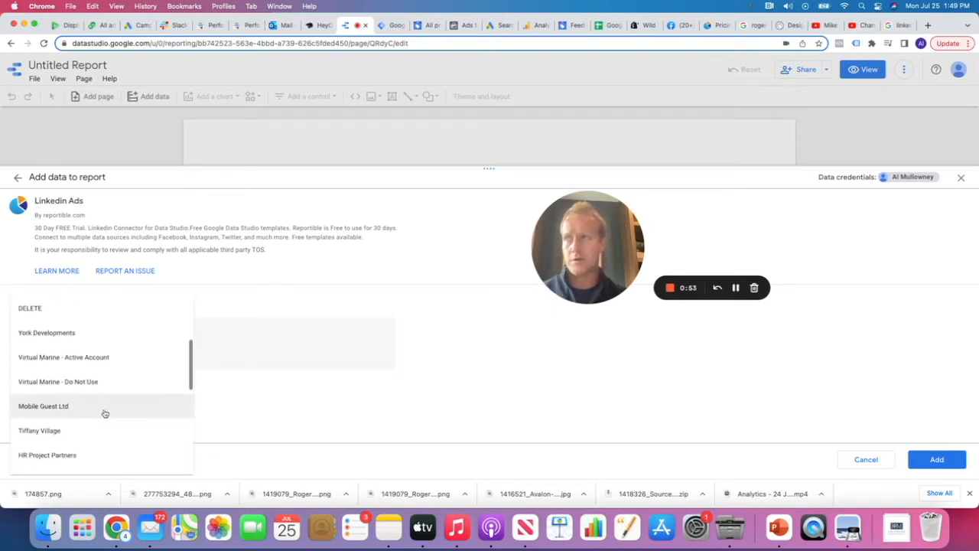
scroll(105, 413, "down", 6)
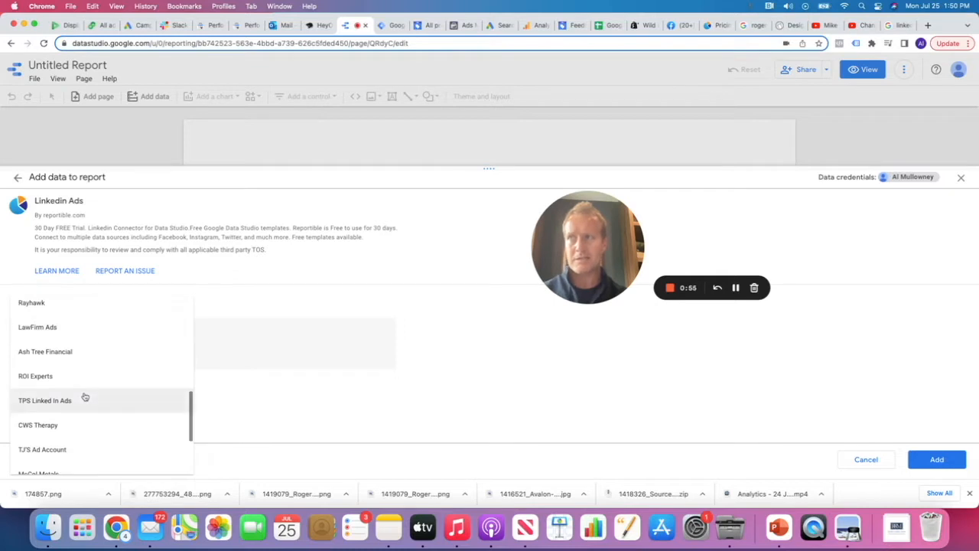
left_click(73, 403)
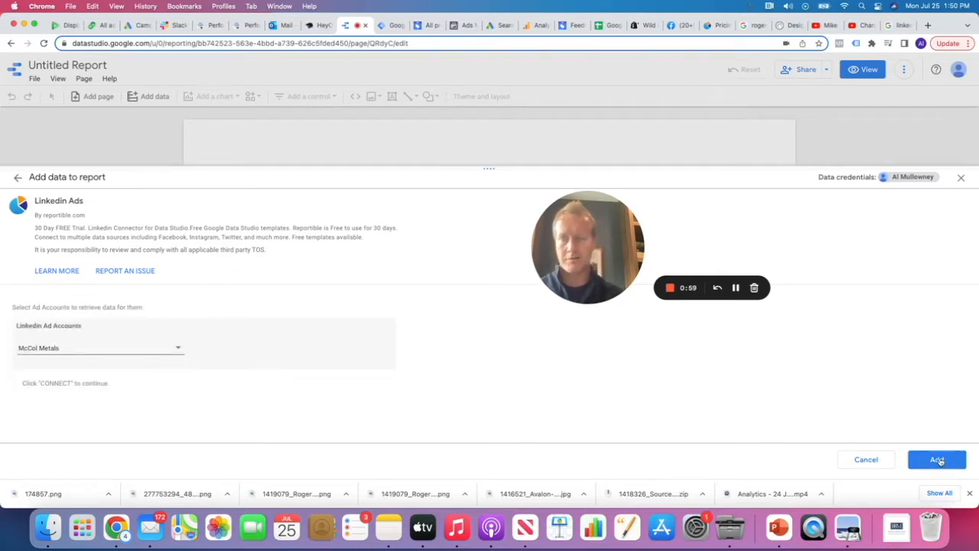
left_click(937, 459)
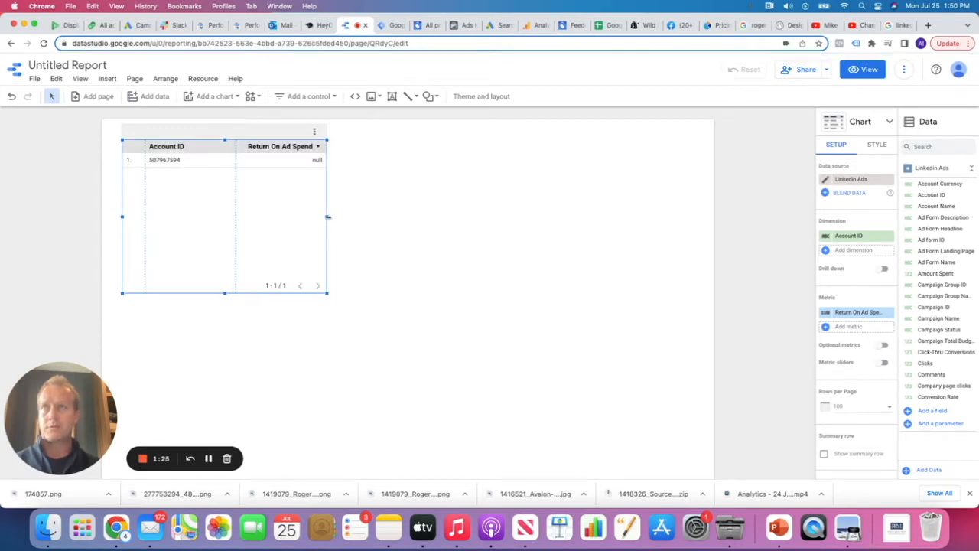
Widen the default table, shift it down the page, and stretch it across the page width
left_click_drag(327, 217, 506, 217)
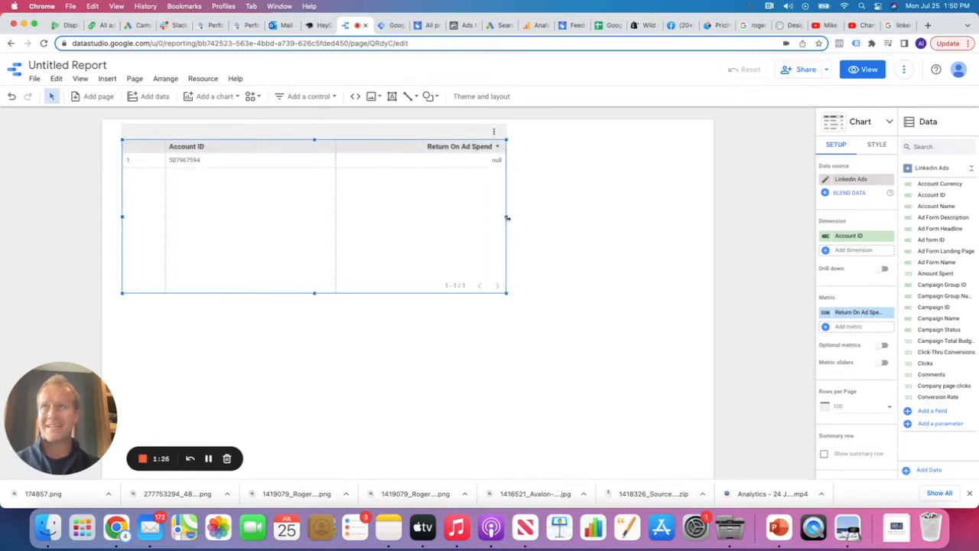
left_click_drag(402, 153, 403, 220)
left_click_drag(505, 281, 696, 274)
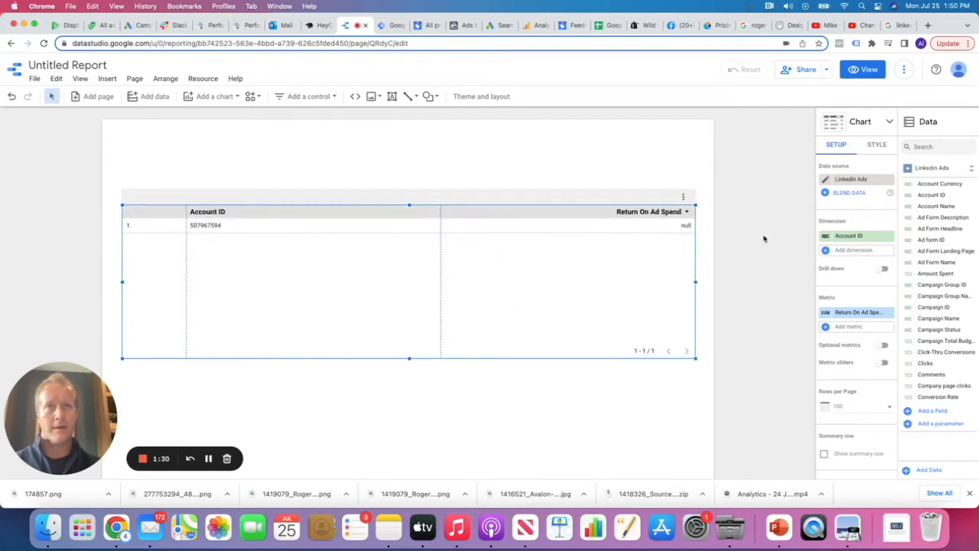
Set the table's dimension to Campaign Name and replace its metric with Impressions
left_click(859, 238)
type("camp")
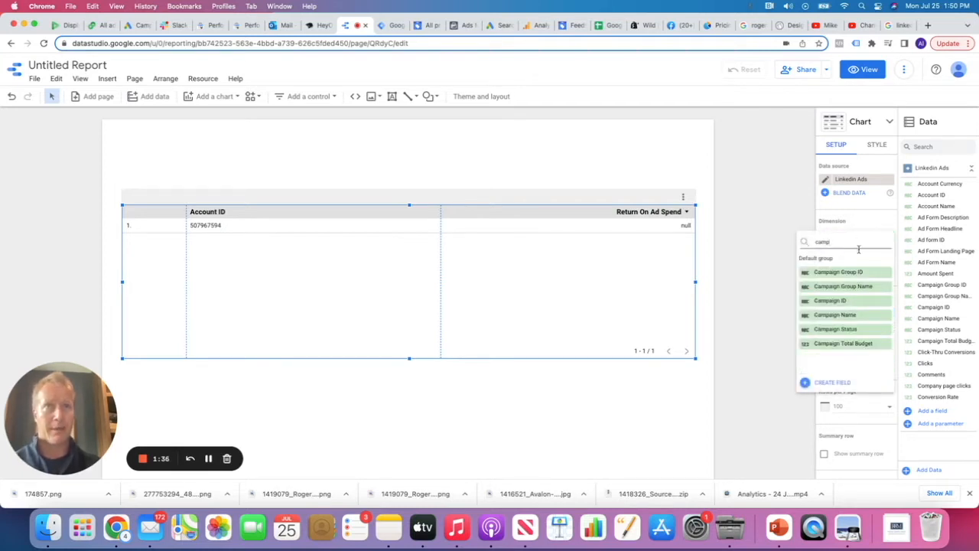
left_click(847, 315)
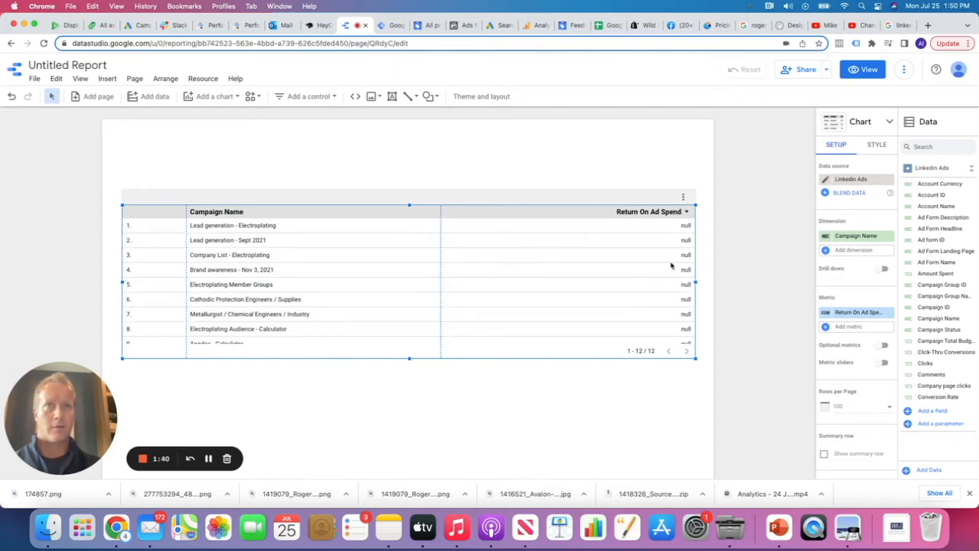
left_click(852, 312)
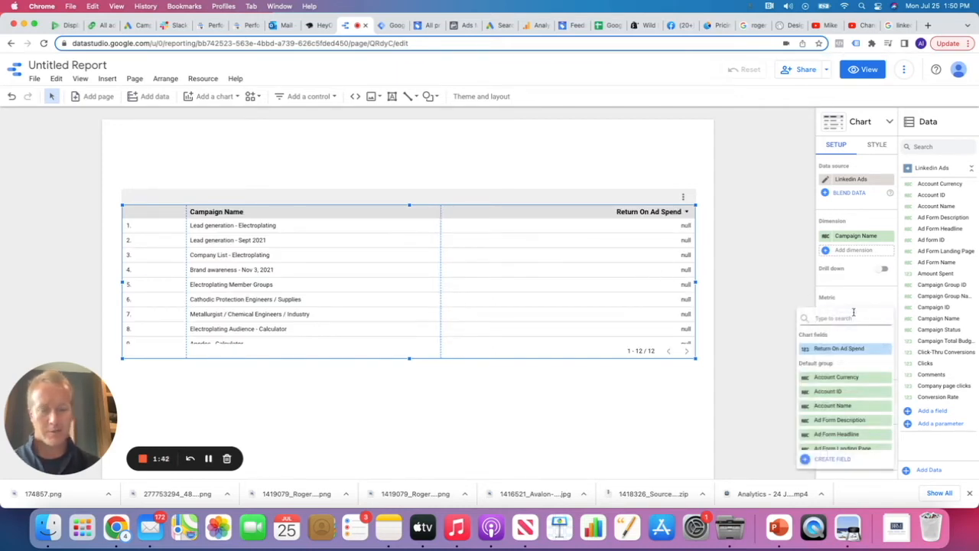
type("im")
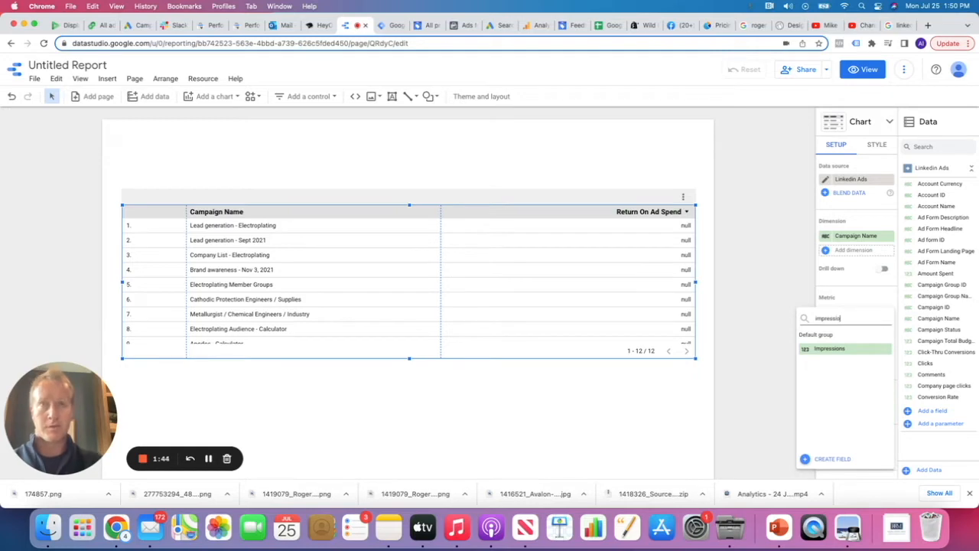
type("pressio")
left_click(841, 347)
Add Clicks, CTR, CPM and Amount Spent metrics, then narrow the Impressions column
left_click(849, 326)
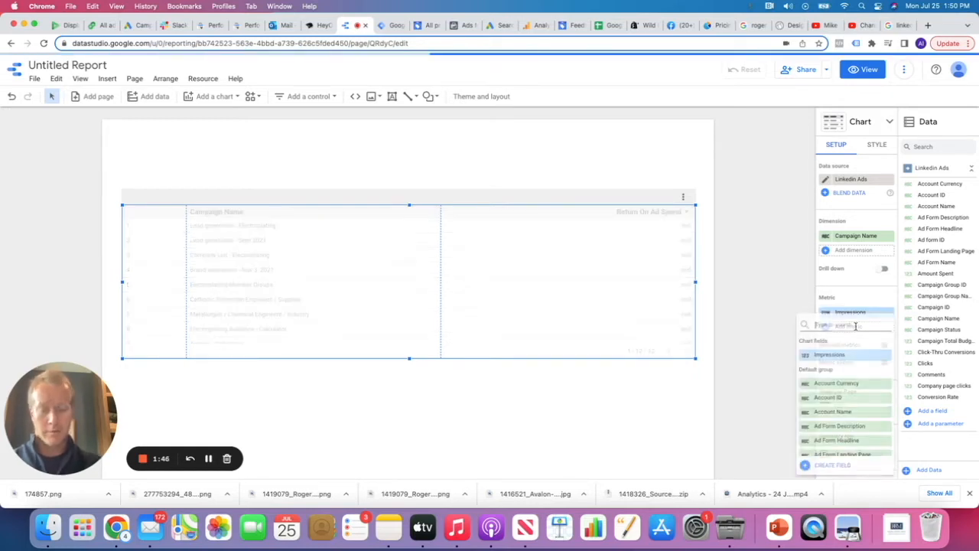
type("click")
left_click(839, 369)
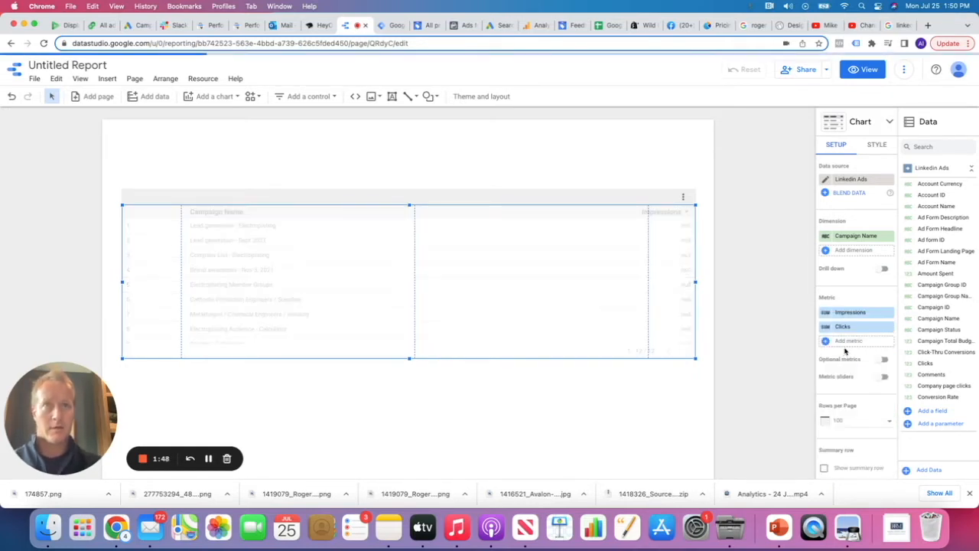
left_click(848, 342)
type("ctr")
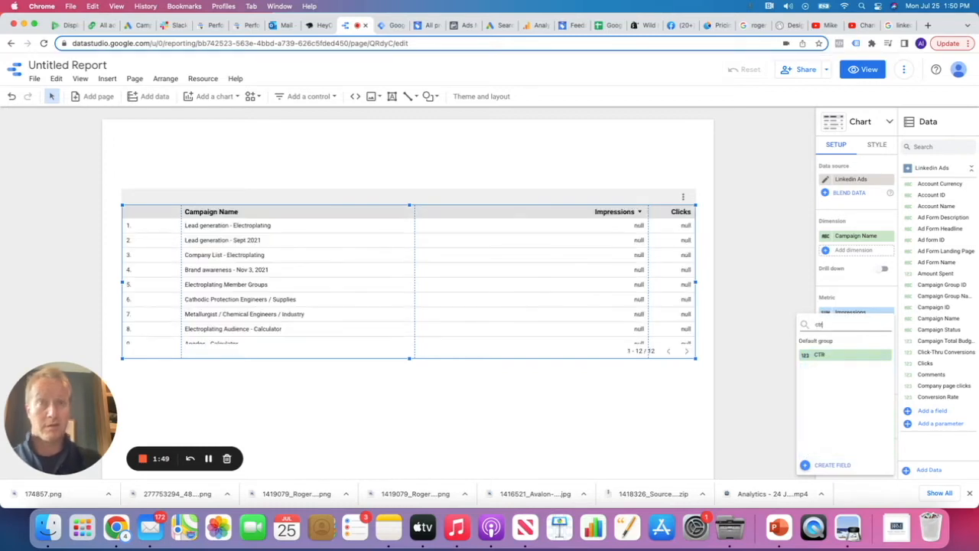
left_click(843, 354)
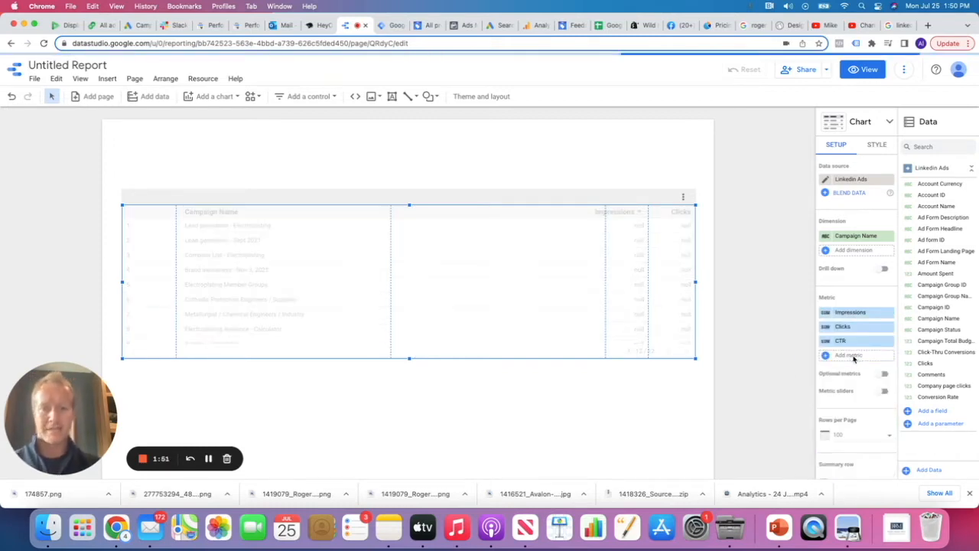
left_click(852, 355)
type("cpm")
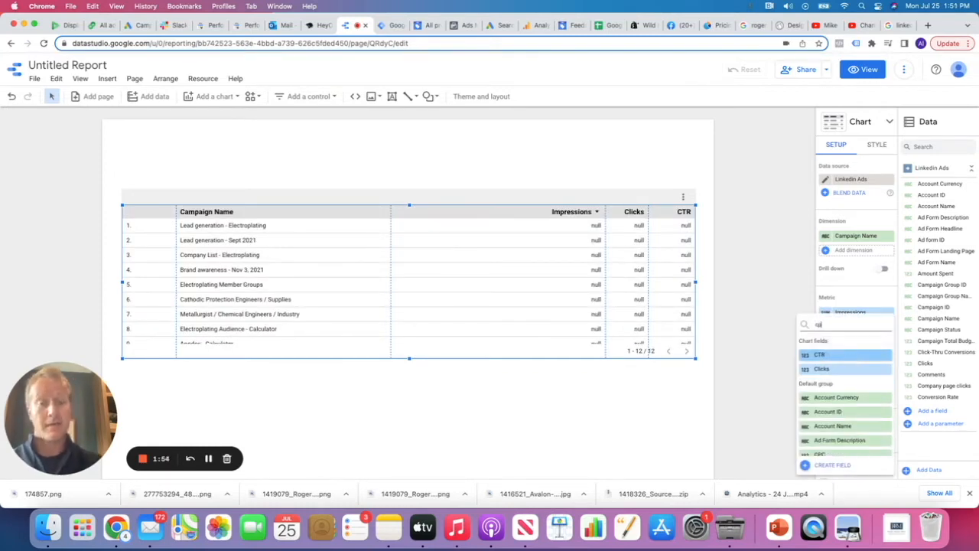
left_click(845, 354)
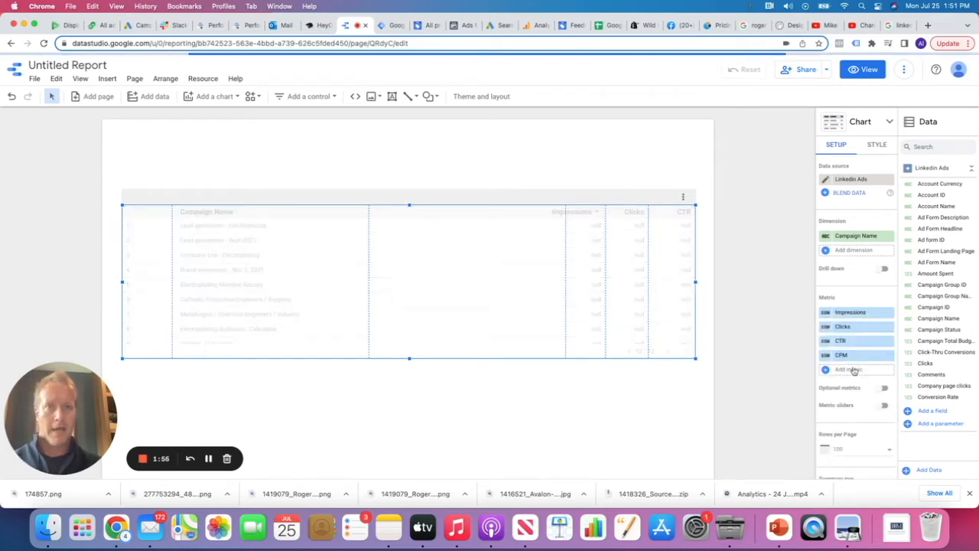
left_click(848, 369)
type("spent")
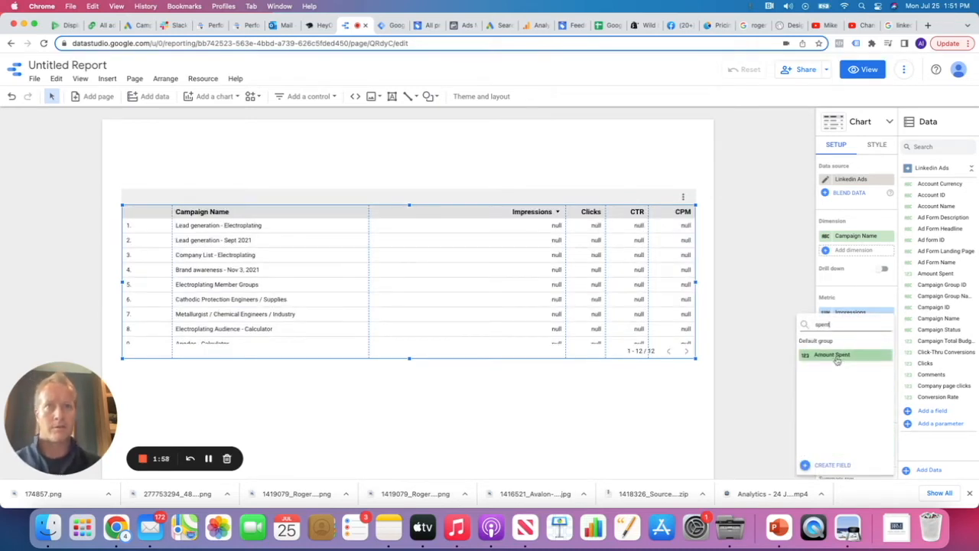
left_click(836, 354)
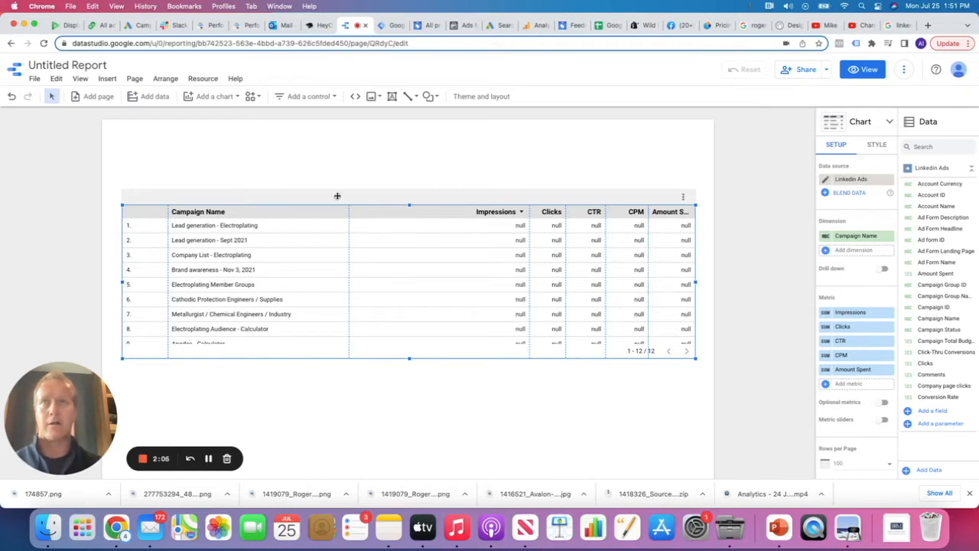
left_click_drag(529, 212, 428, 213)
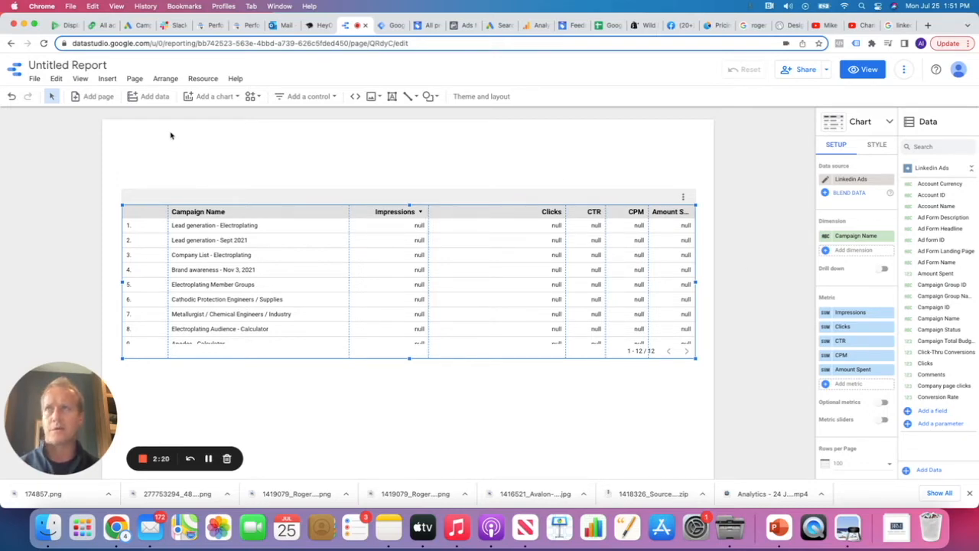
Upload and insert the 174857.png LinkedIn logo image into the report
left_click(373, 96)
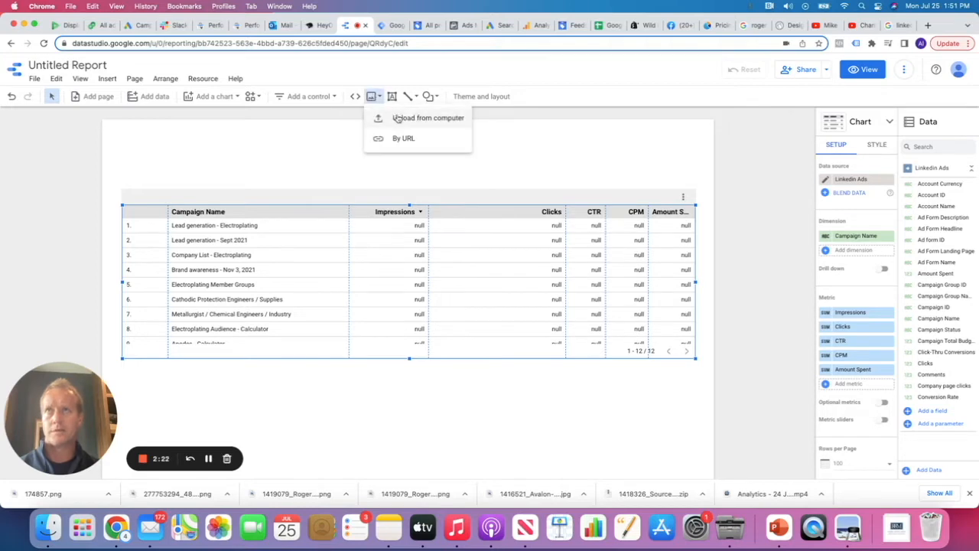
left_click(397, 117)
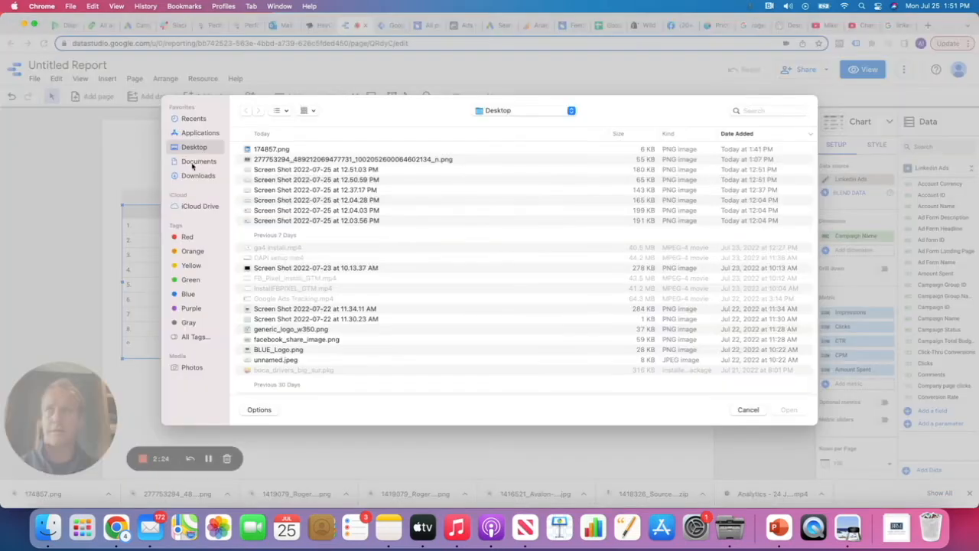
left_click(252, 151)
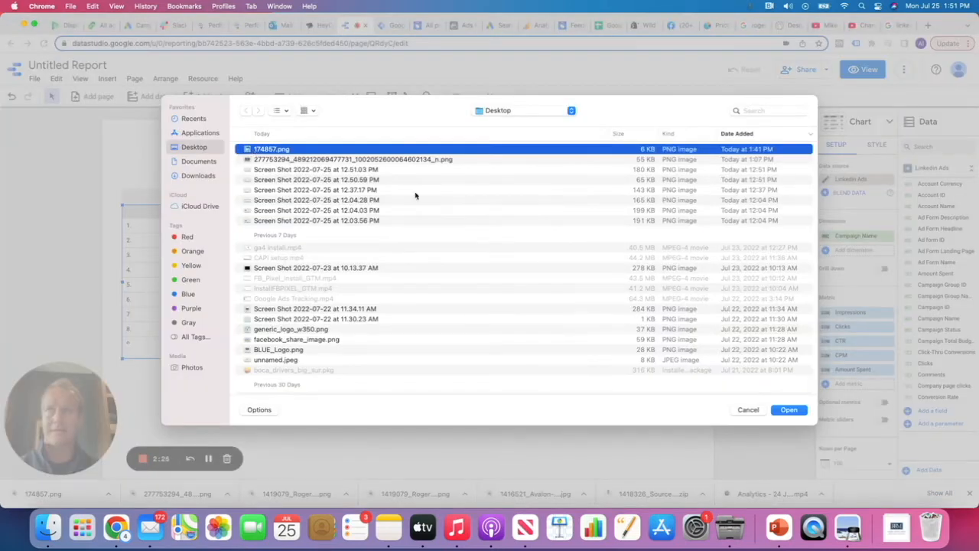
left_click(788, 409)
Move the logo to the top-left corner, shrink it, and bring up its context menu
left_click_drag(398, 320, 219, 209)
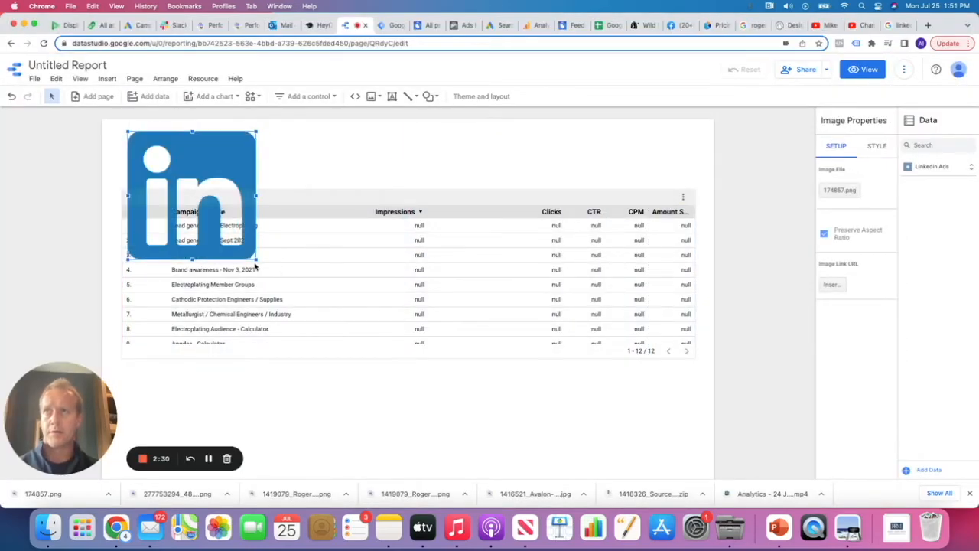
left_click_drag(257, 262, 185, 184)
right_click(166, 157)
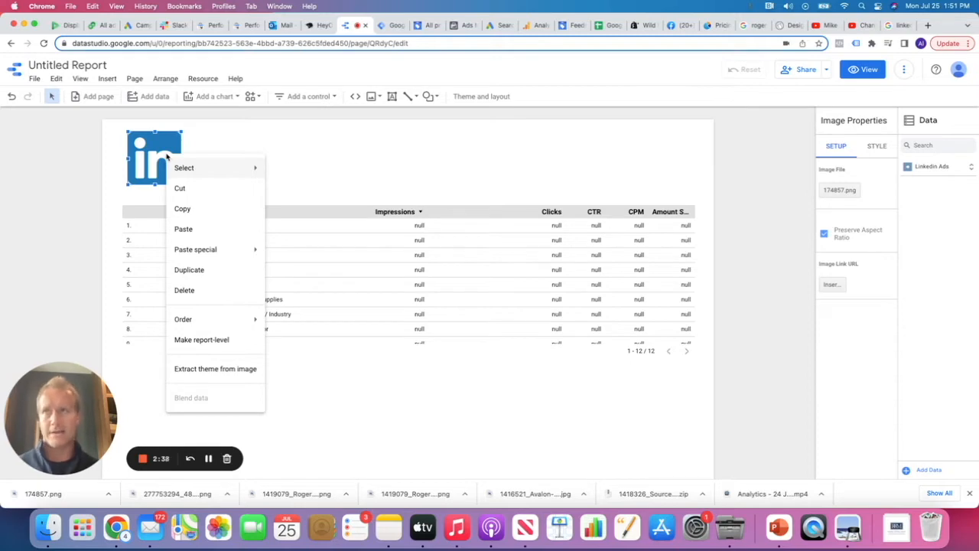
Apply the first theme extracted from the LinkedIn logo, giving the campaign table a blue header
left_click(191, 370)
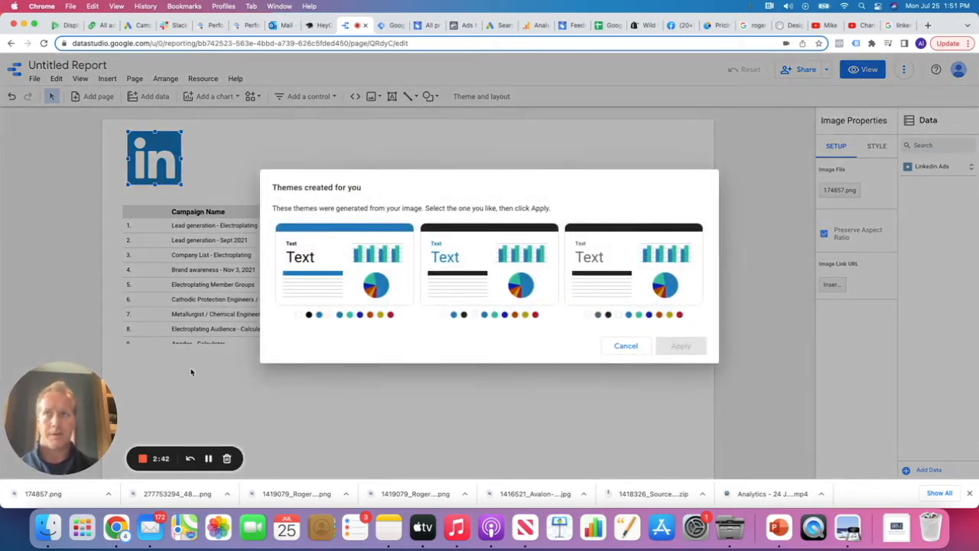
left_click(356, 294)
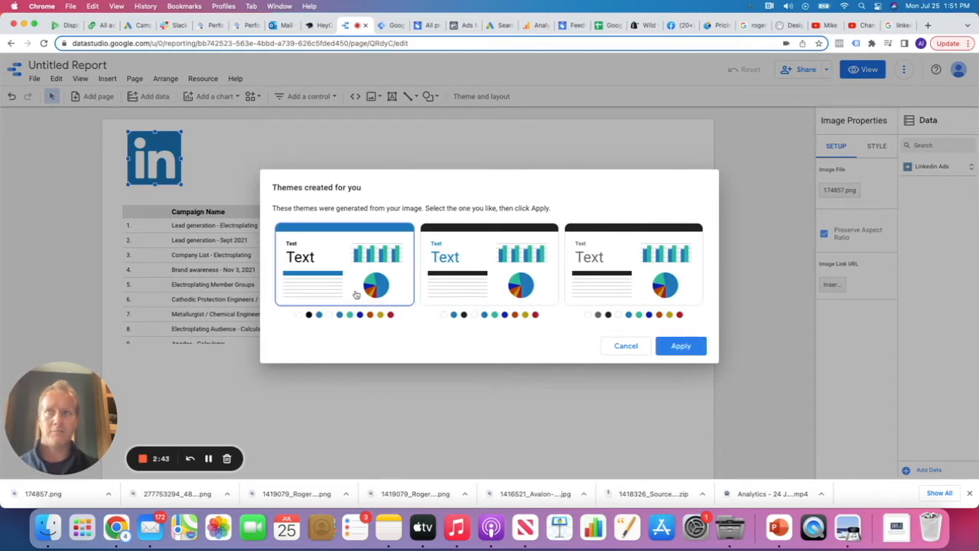
left_click(689, 346)
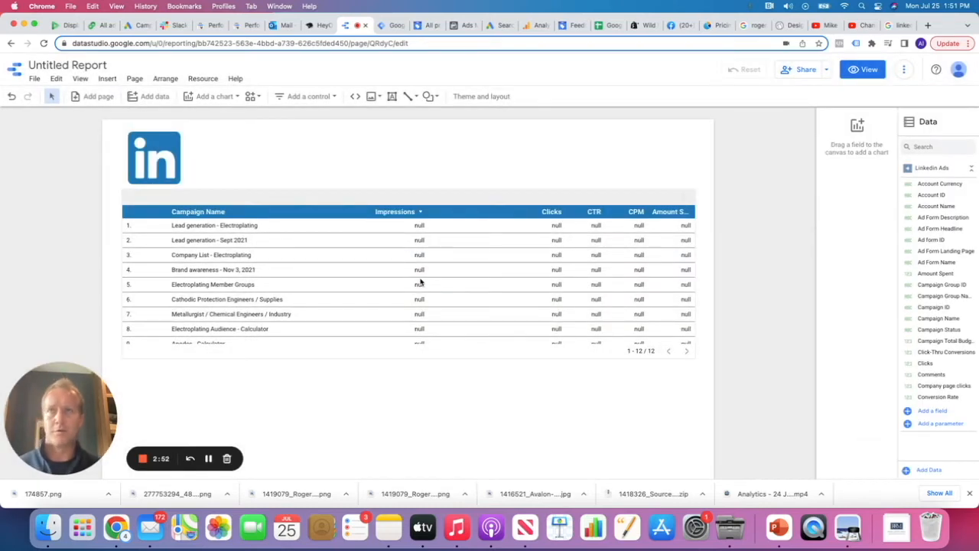
left_click(531, 237)
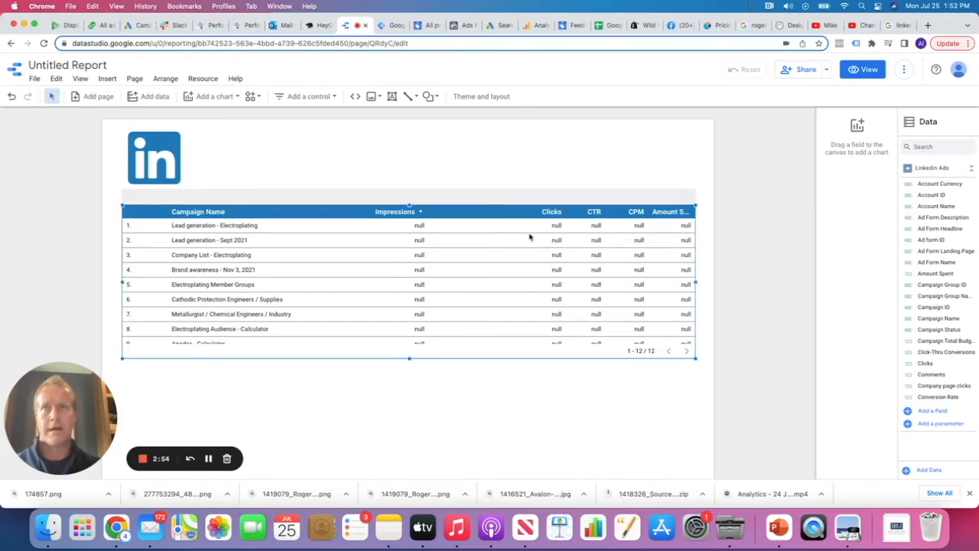
Turn off the table's row numbers and pagination, and turn on its Grand total summary row
left_click(880, 146)
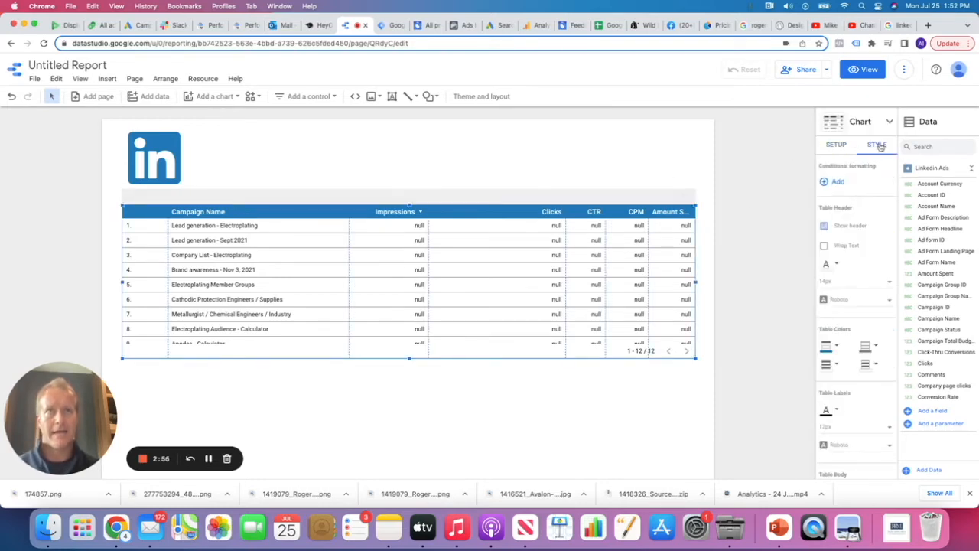
scroll(844, 304, "down", 5)
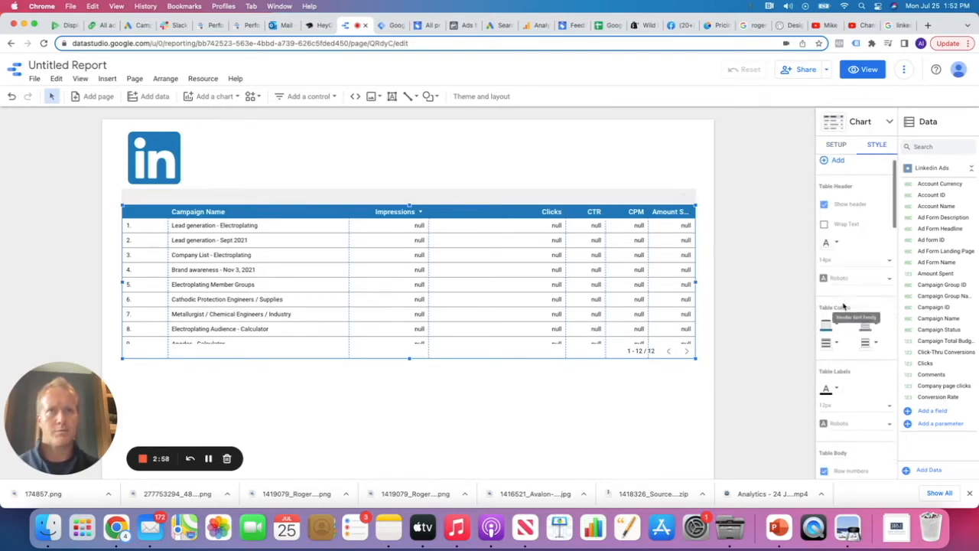
left_click(823, 332)
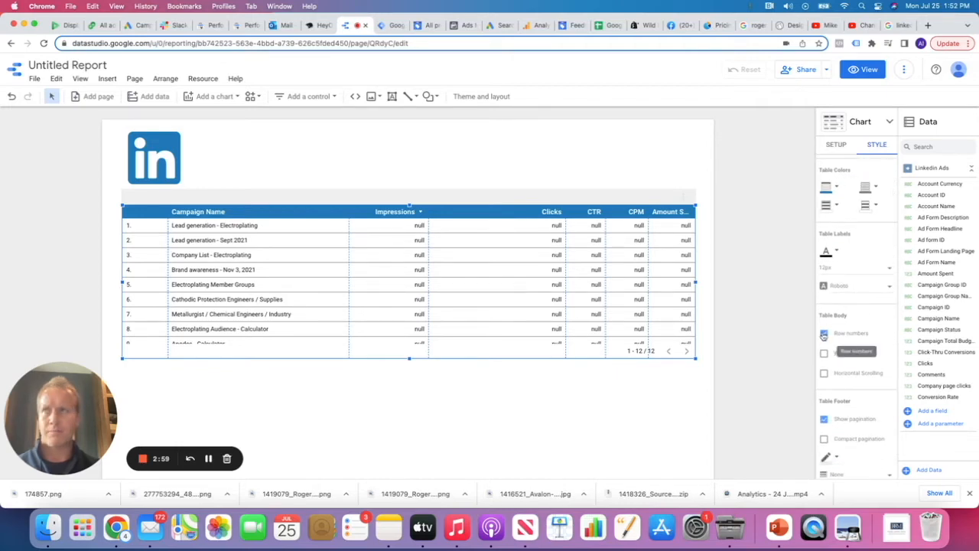
scroll(840, 322, "down", 3)
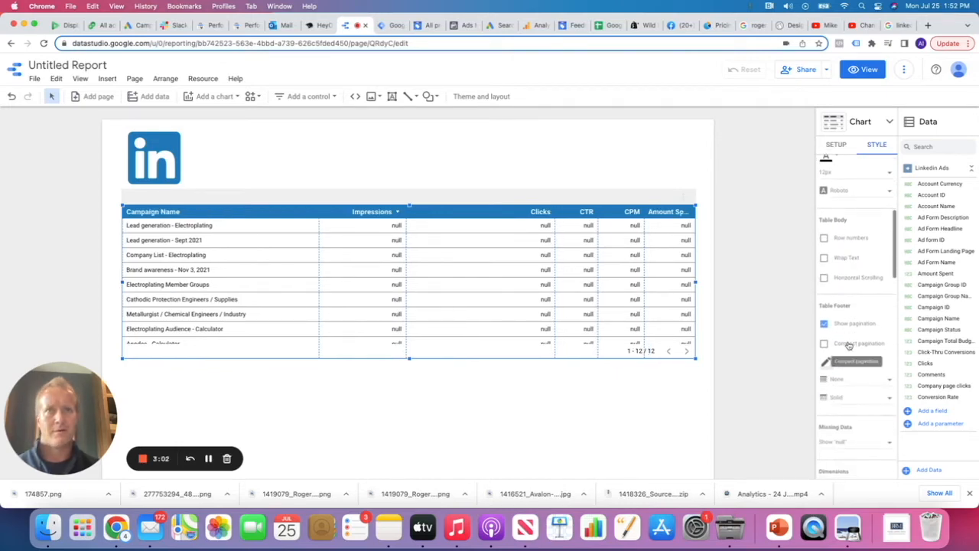
left_click(824, 327)
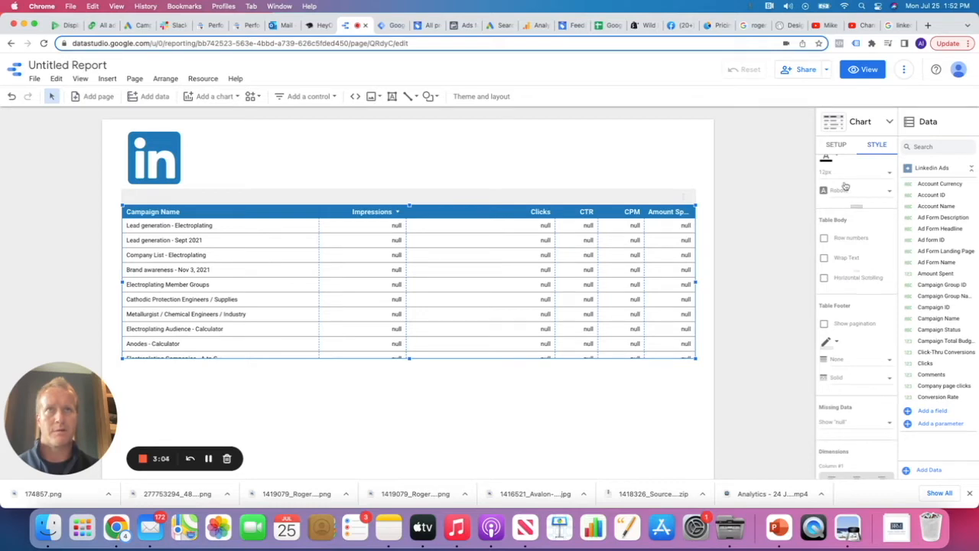
left_click(833, 146)
scroll(847, 306, "down", 5)
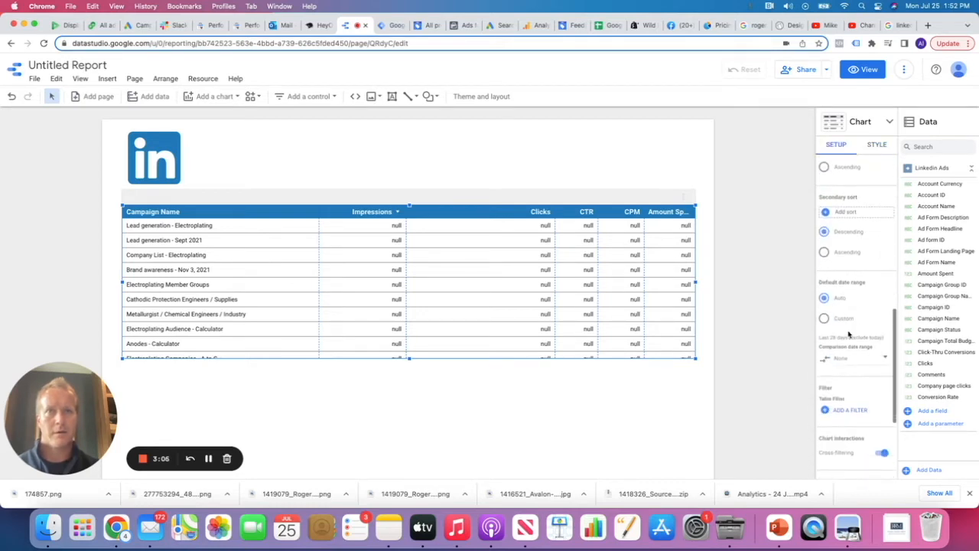
scroll(848, 335, "up", 7)
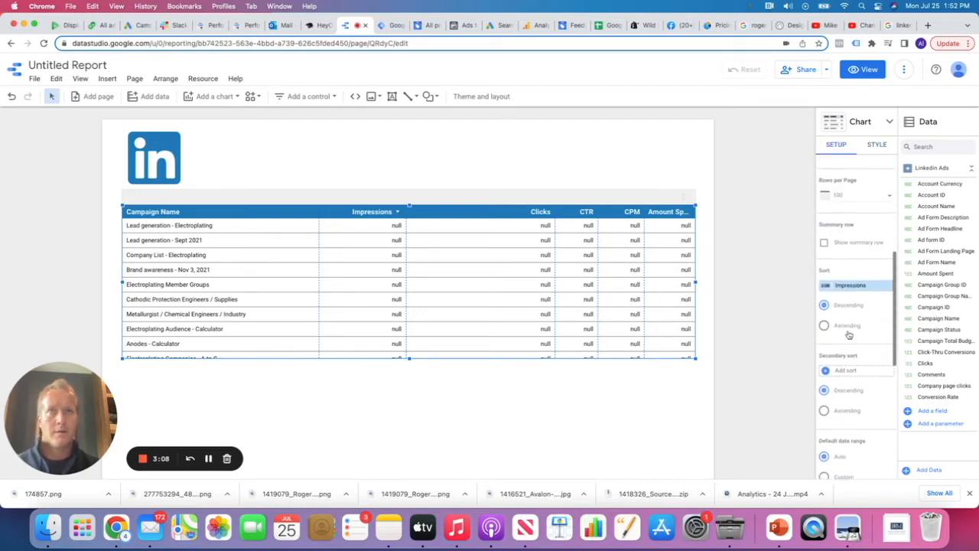
left_click(825, 338)
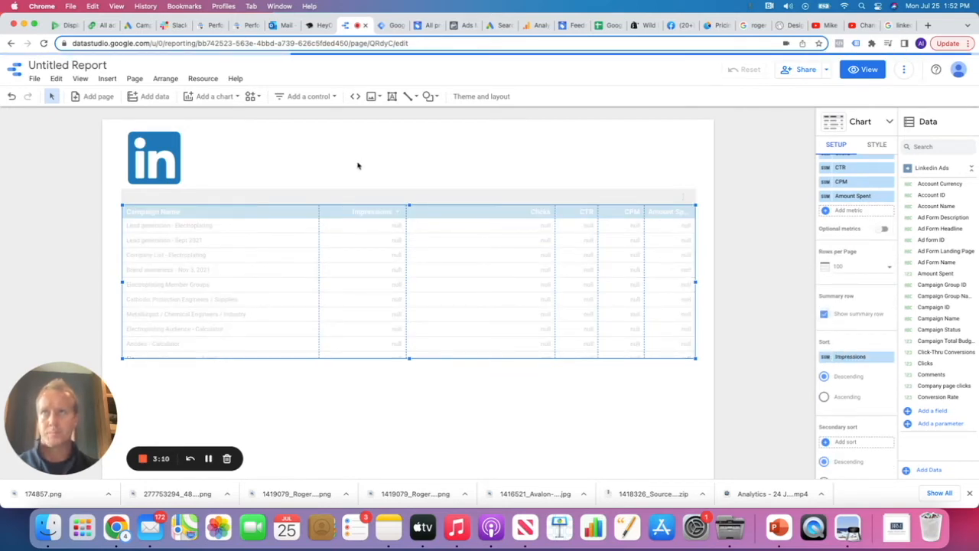
Add a date range control at the top right of the report page
left_click(334, 96)
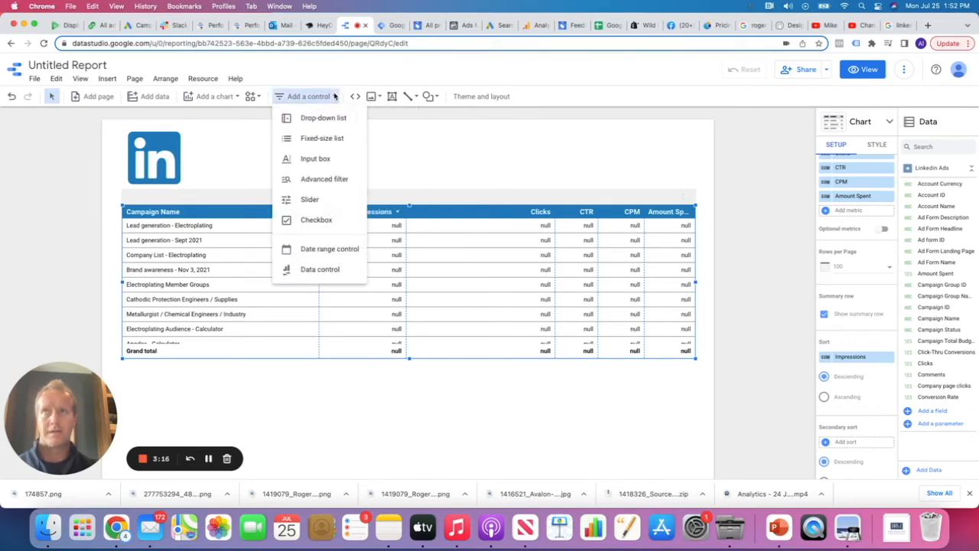
left_click(328, 249)
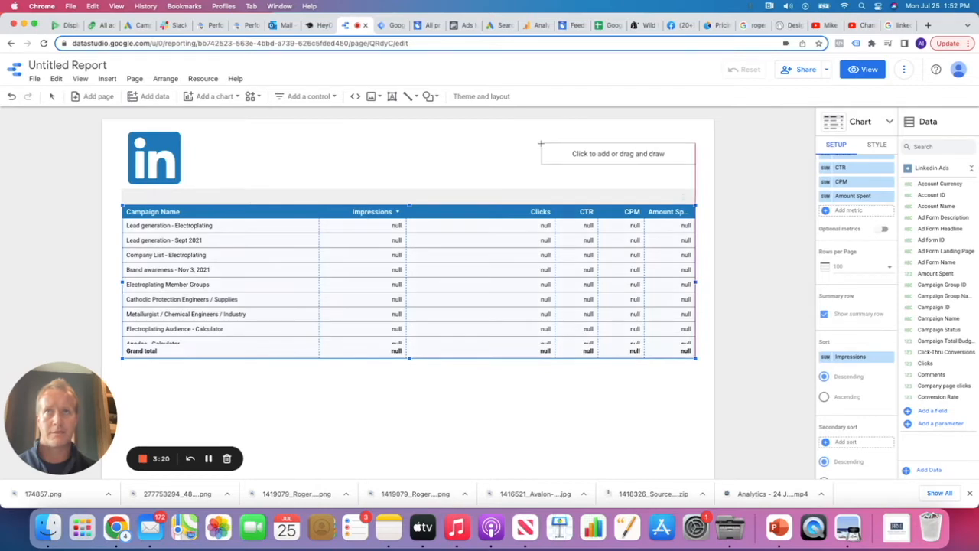
left_click(540, 143)
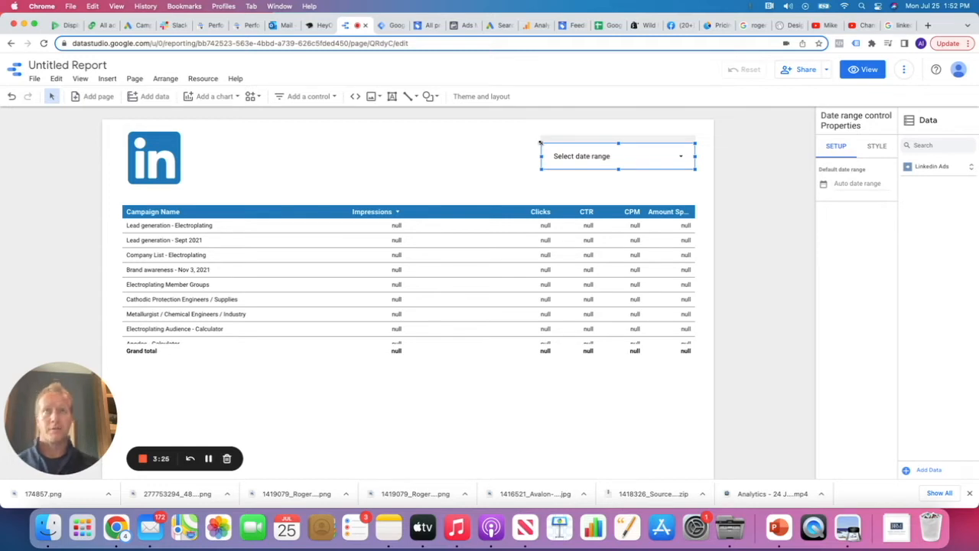
In view mode, set the date range control to Jan 1, 2022 – Jul 27, 2022
left_click(862, 69)
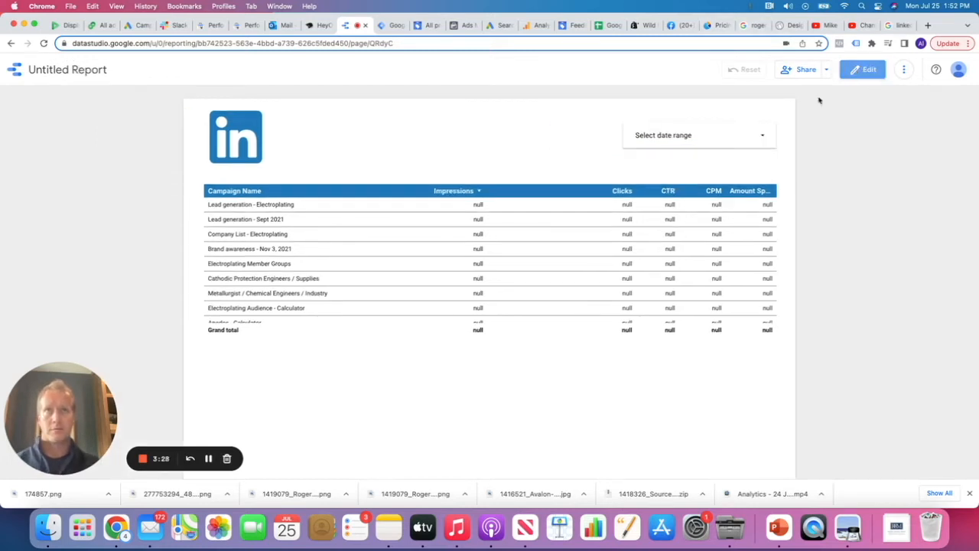
left_click(758, 136)
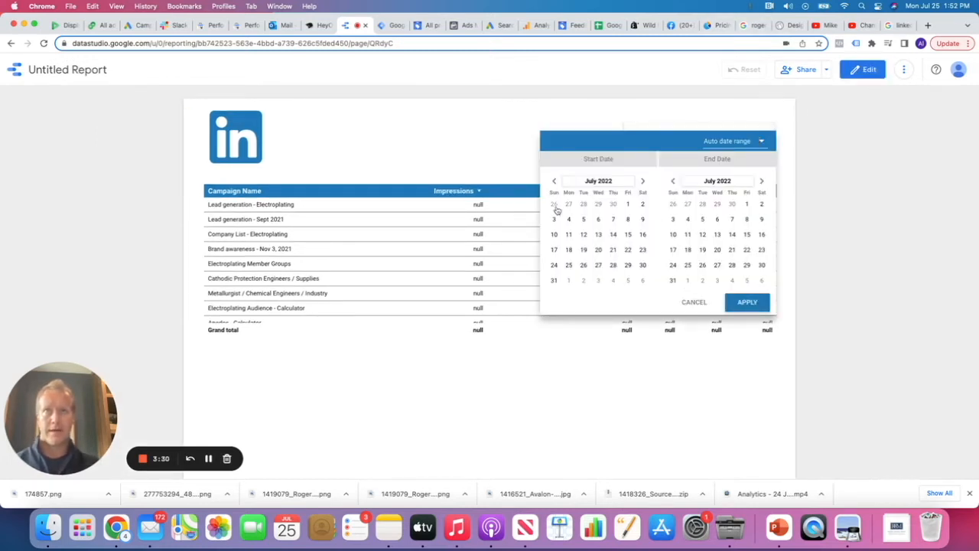
left_click(553, 181)
left_click(553, 181)
left_click(554, 181)
left_click(554, 181)
left_click(554, 181)
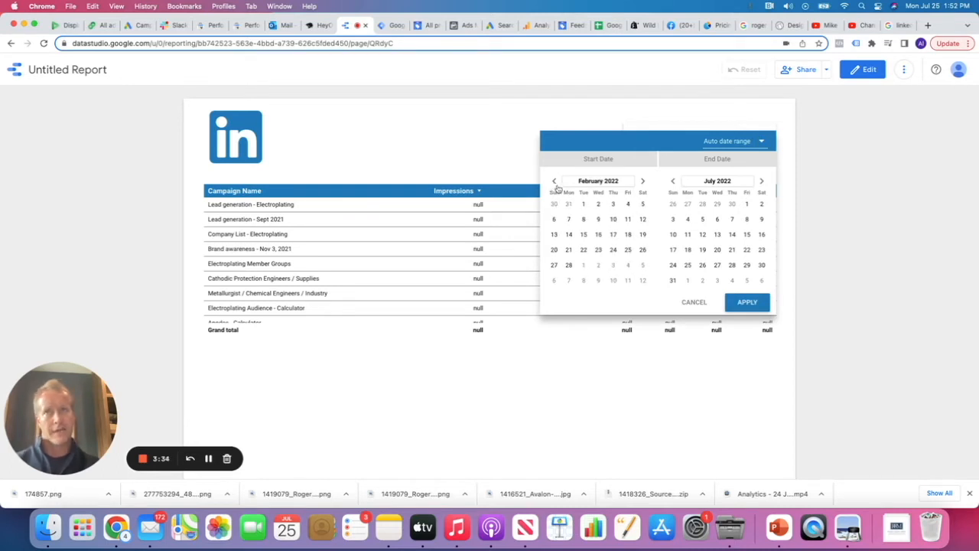
left_click(554, 182)
left_click(642, 204)
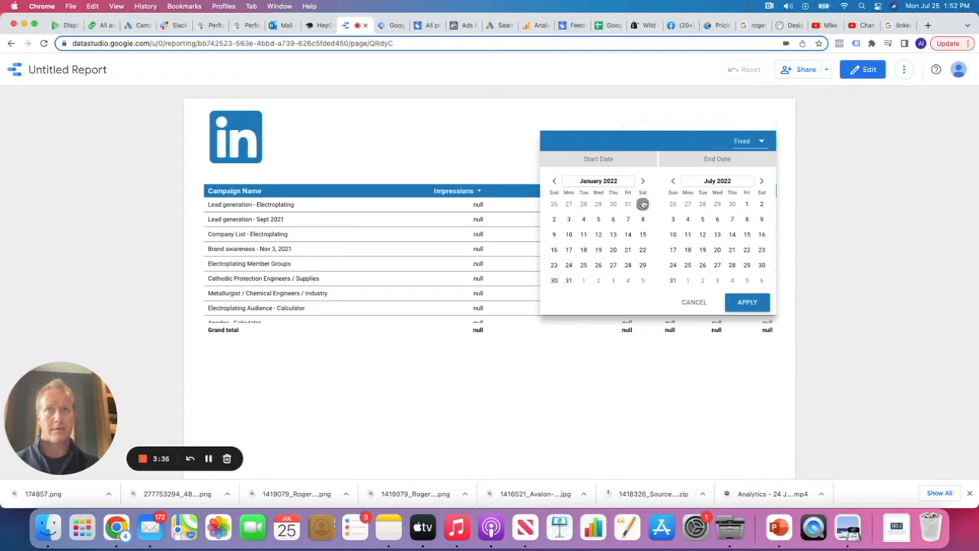
left_click(717, 265)
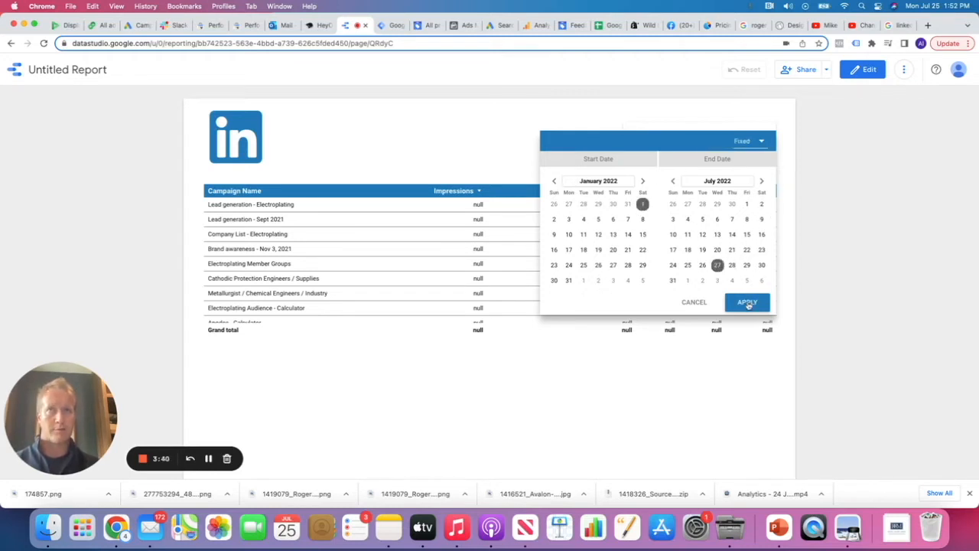
left_click(746, 302)
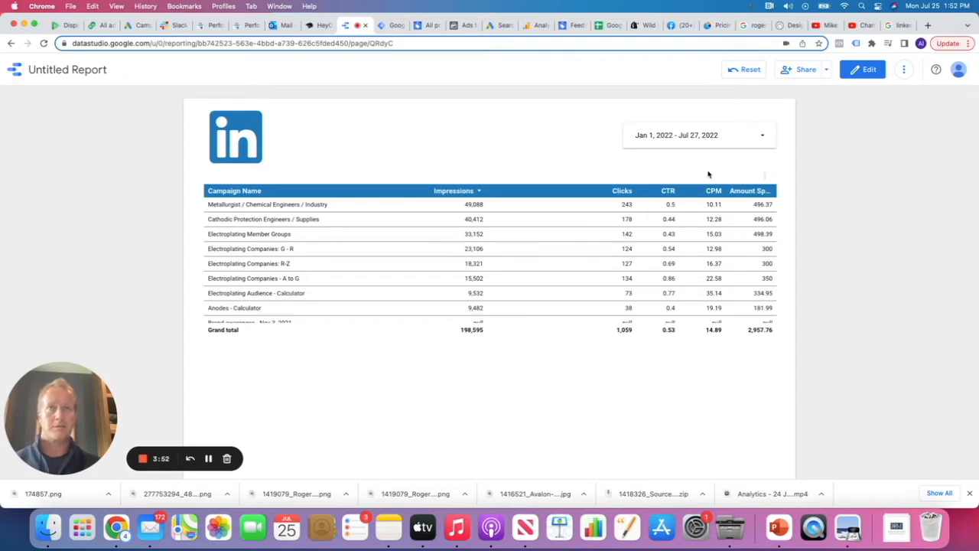
Back in edit mode, shift the Clicks, CTR and CPM column borders left so Amount Spent reads fully
left_click(864, 70)
left_click(653, 252)
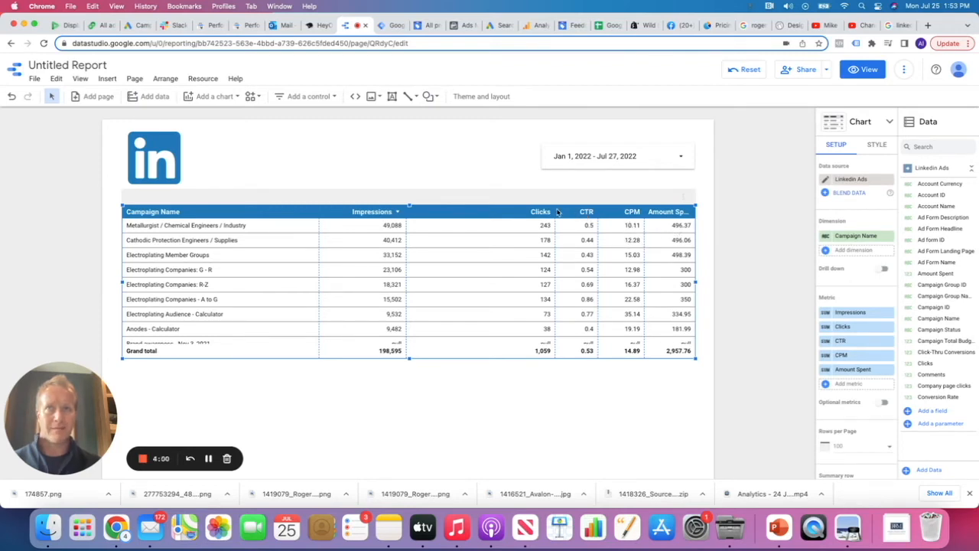
left_click_drag(555, 213, 490, 213)
left_click_drag(598, 220, 533, 220)
left_click_drag(646, 218, 606, 221)
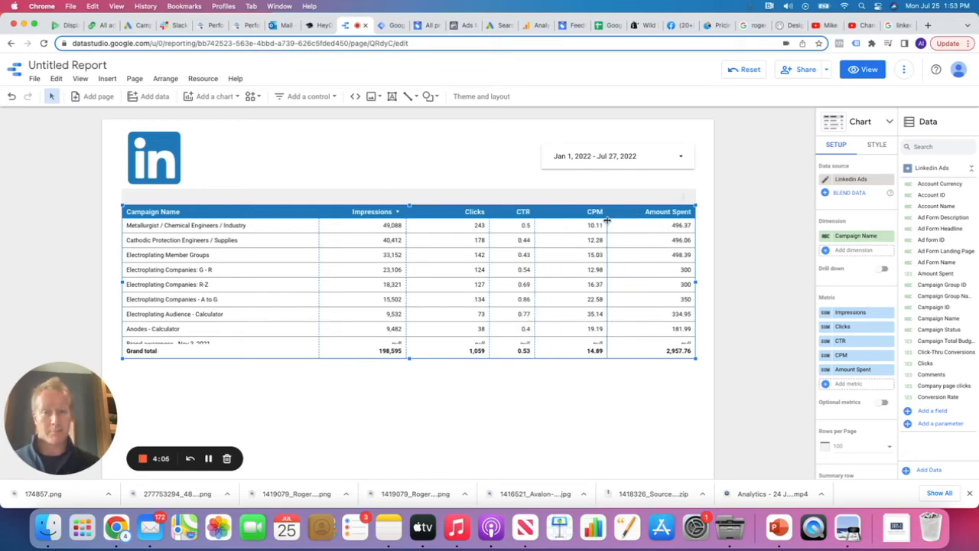
Format the CPM column as CAD - Canadian Dollar ($) currency
left_click(826, 355)
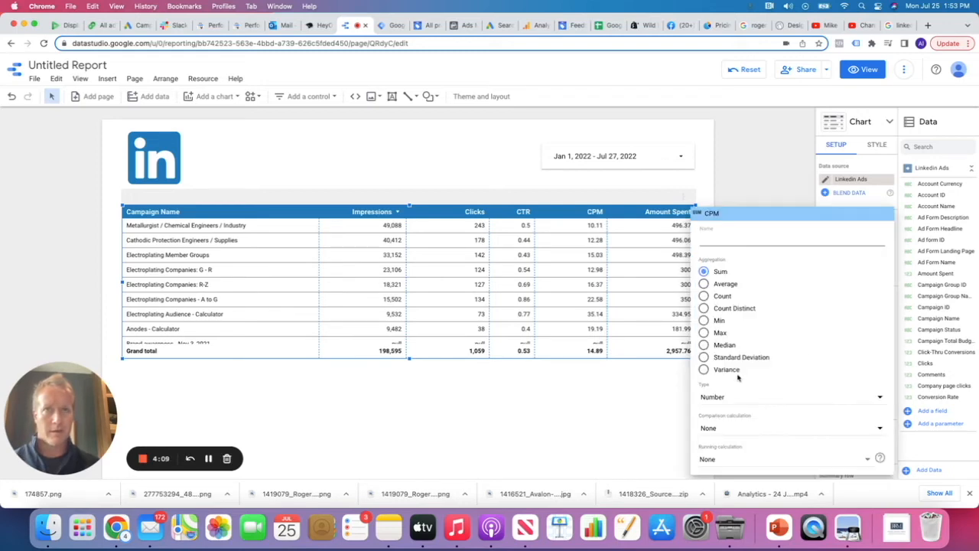
left_click(730, 397)
mouse_move(734, 423)
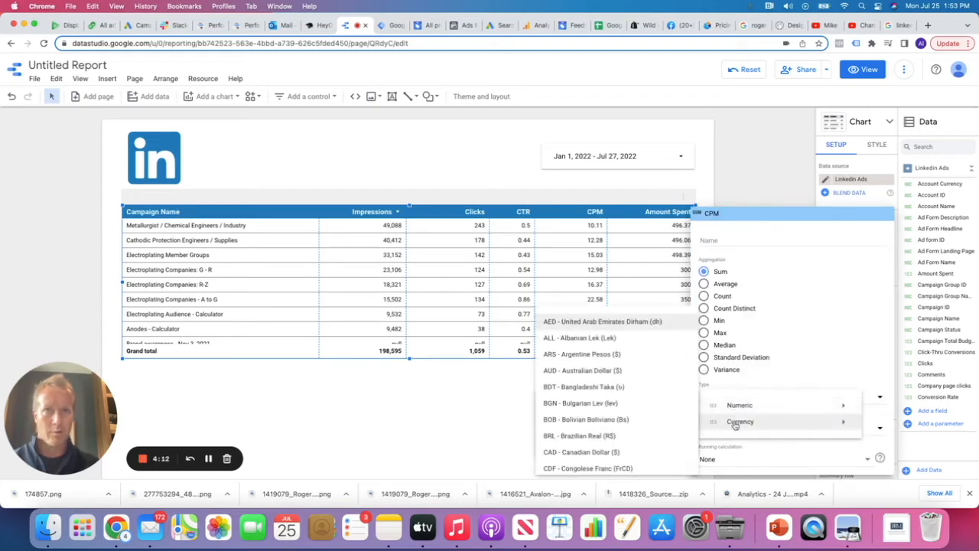
left_click(604, 451)
left_click(612, 319)
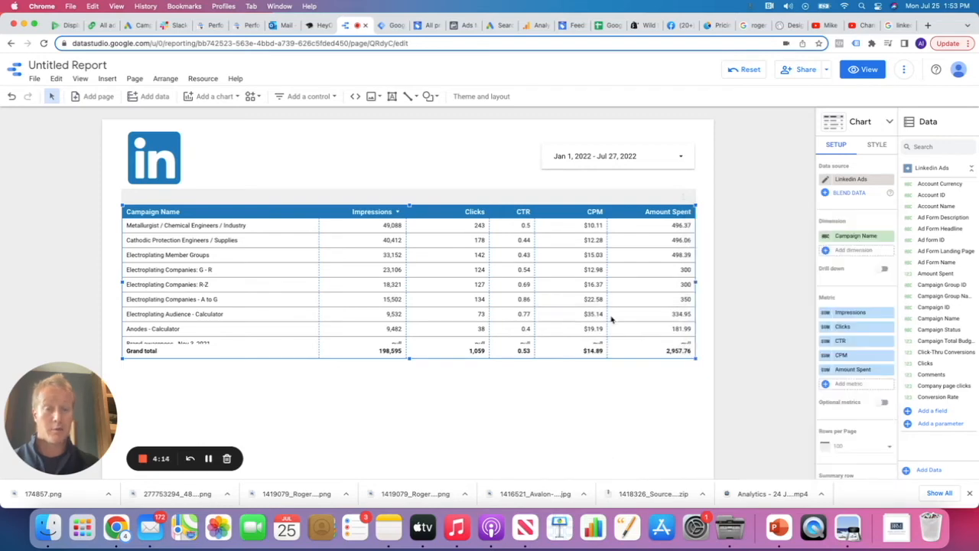
Format the Amount Spent column as CAD - Canadian Dollar ($) currency
left_click(825, 370)
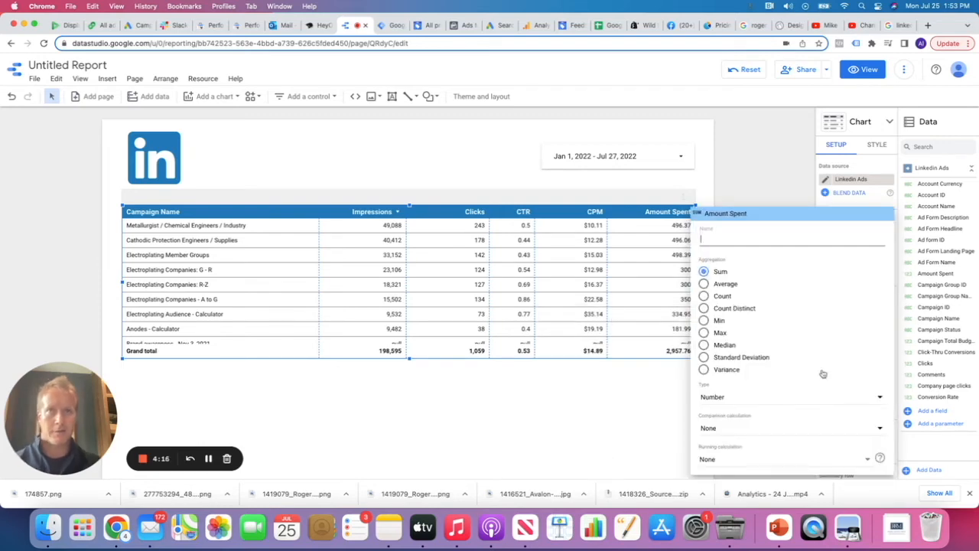
left_click(738, 398)
mouse_move(739, 421)
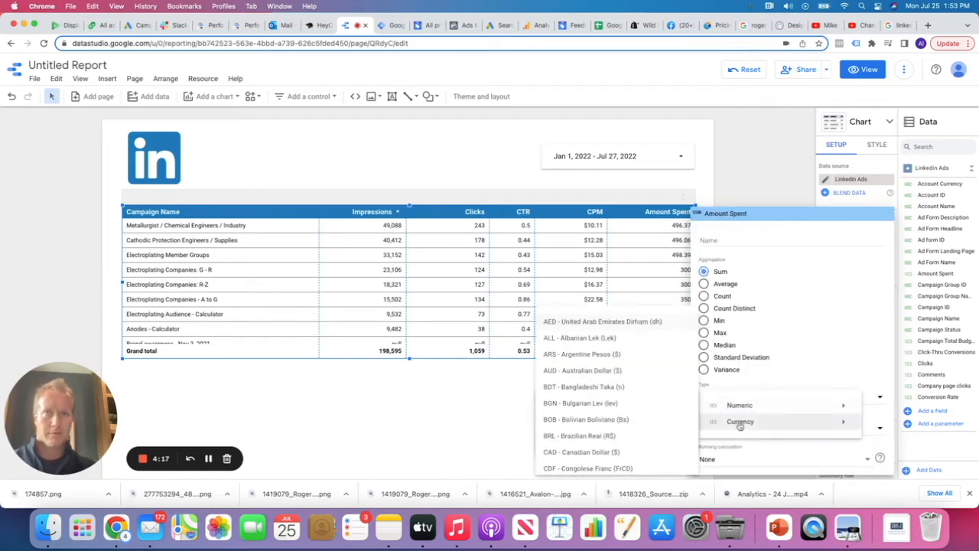
left_click(611, 451)
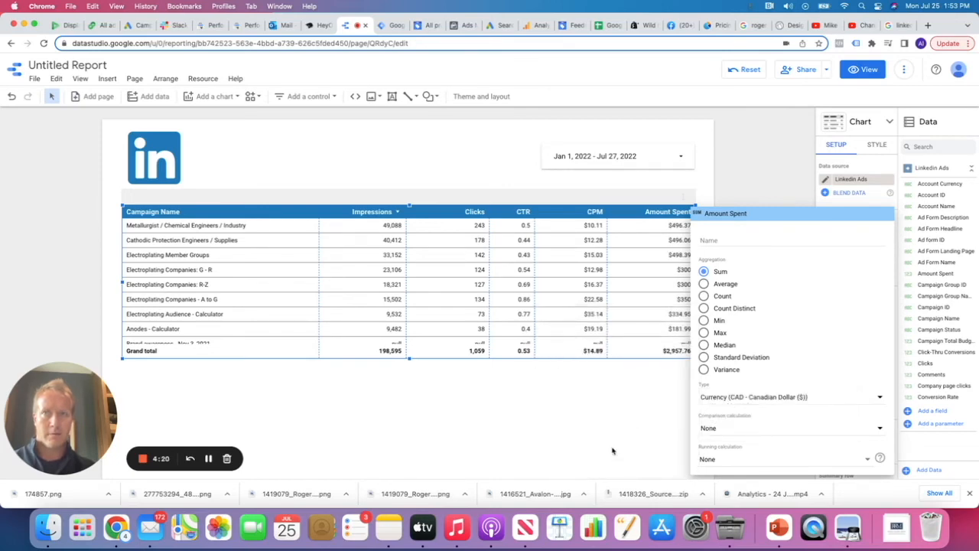
left_click(477, 265)
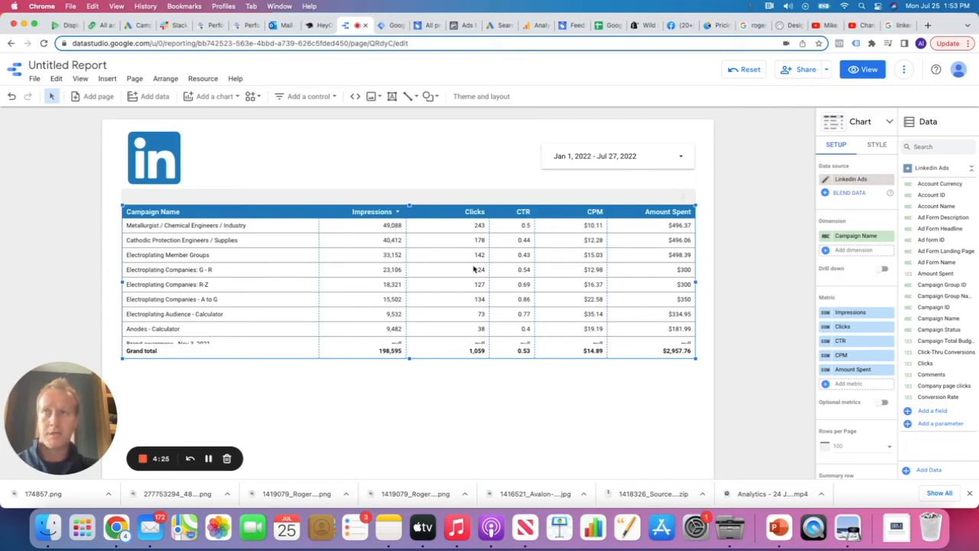
Duplicate the campaign table, turn the copy into a pie chart, and centre it below the table
key("super+d")
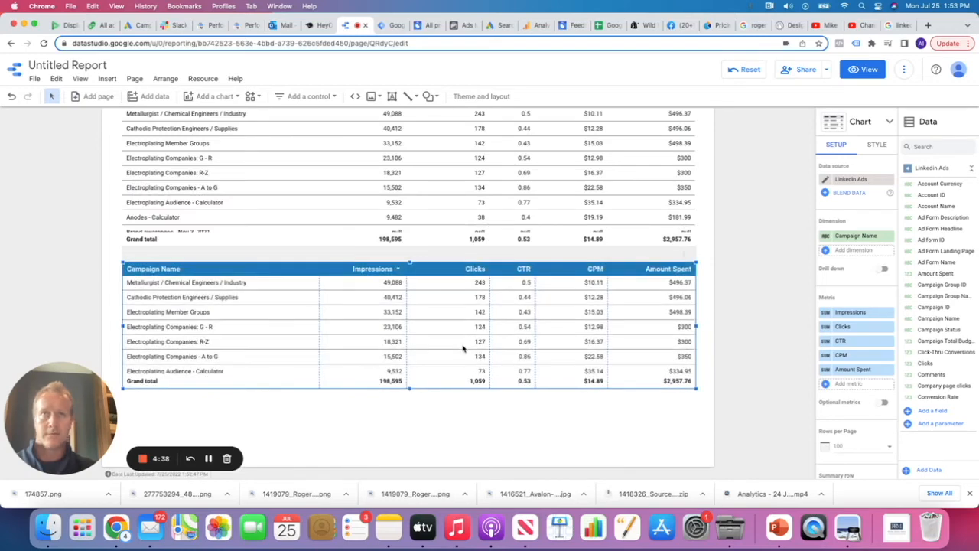
left_click(889, 122)
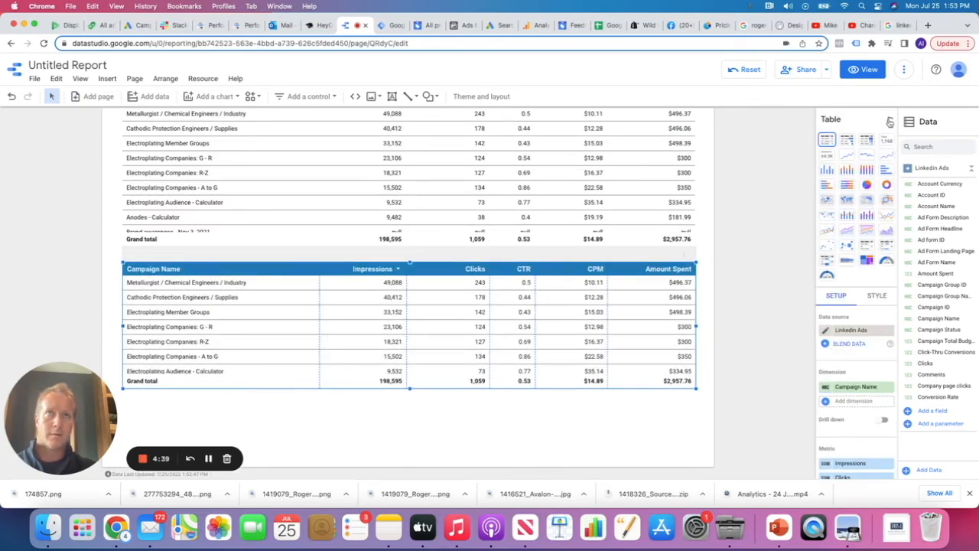
left_click(867, 192)
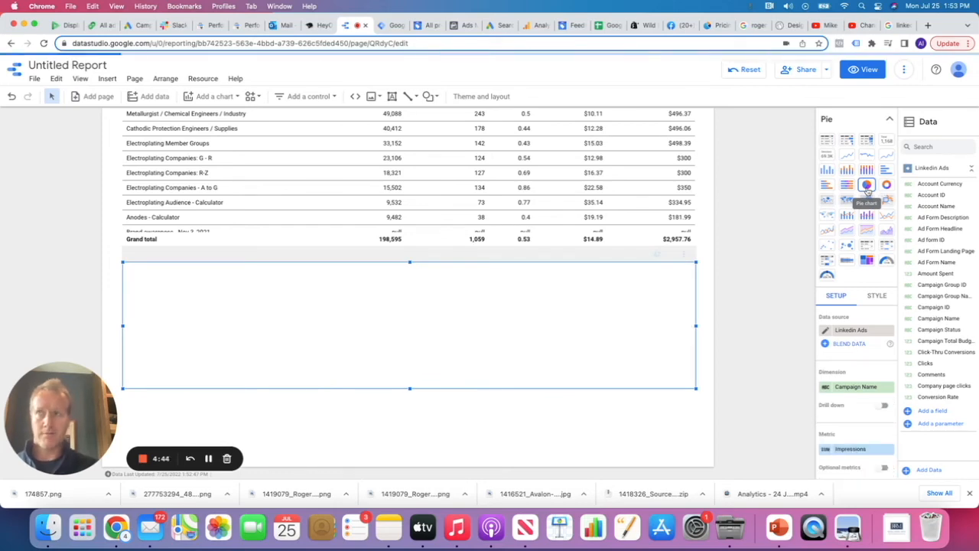
left_click_drag(448, 278, 448, 308)
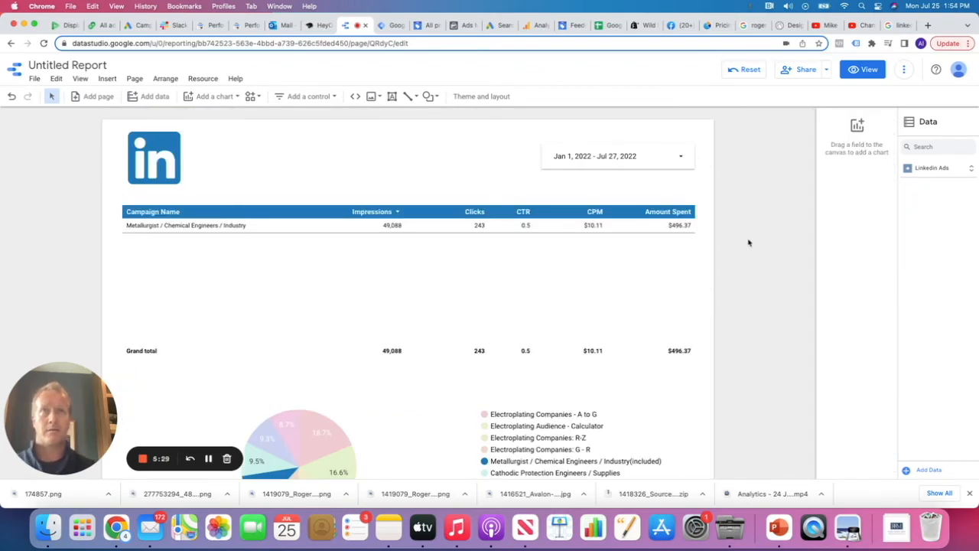
Schedule email delivery to the client's e-mail address with start date 08/01/2022
left_click(826, 69)
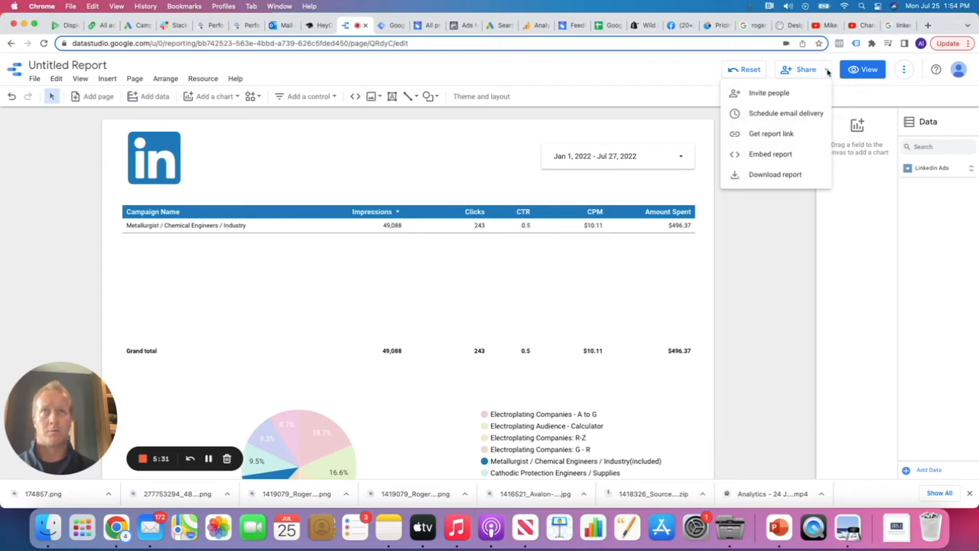
left_click(787, 114)
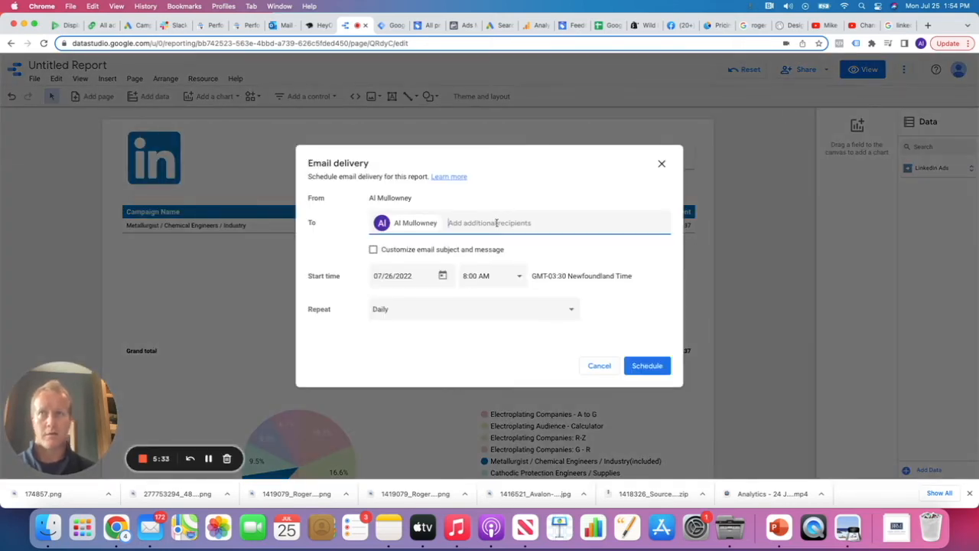
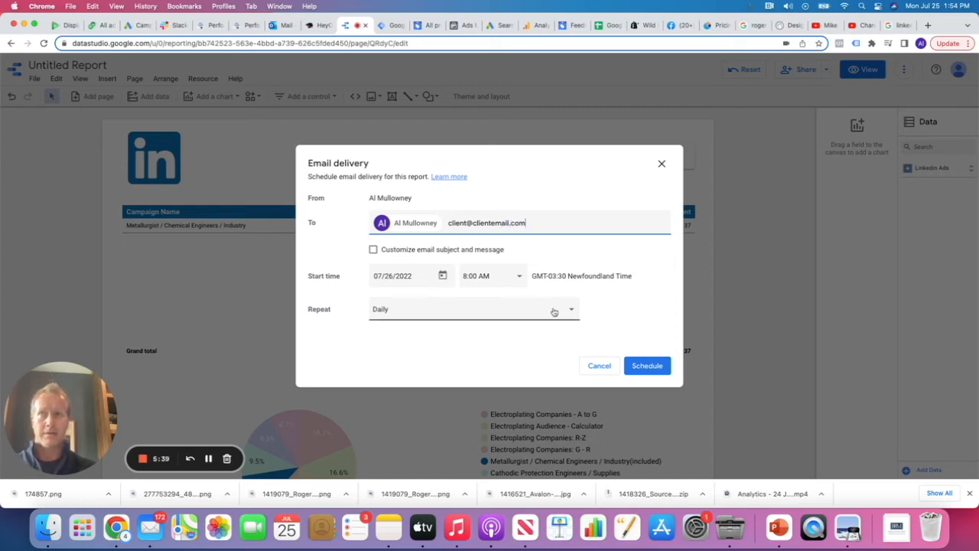
left_click(441, 276)
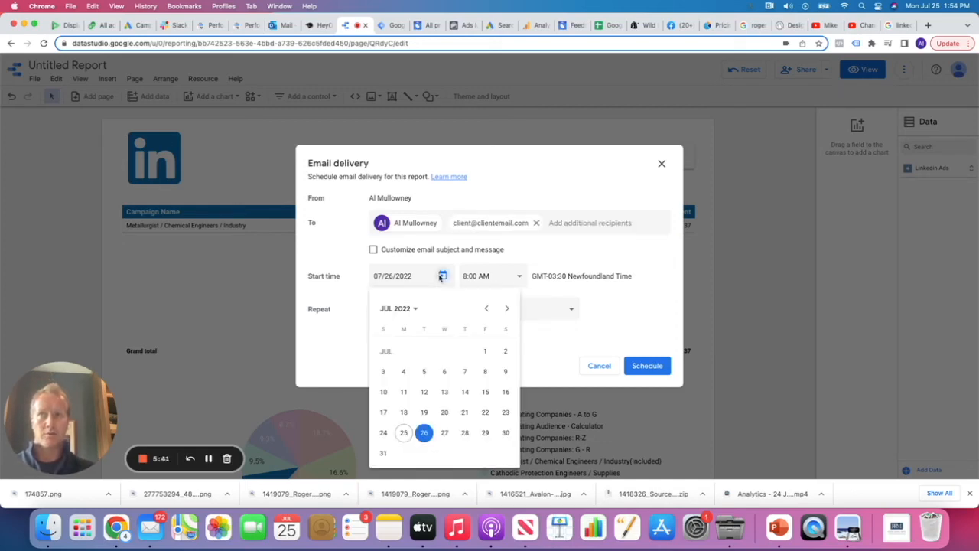
left_click(507, 308)
left_click(403, 371)
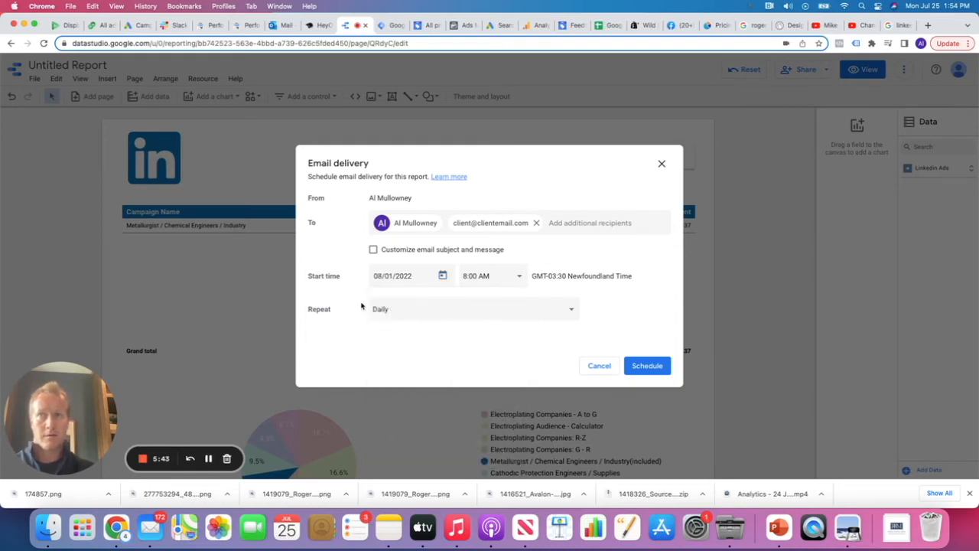
Set a custom repeat of every 1 month on the 1st day and confirm the schedule
left_click(456, 309)
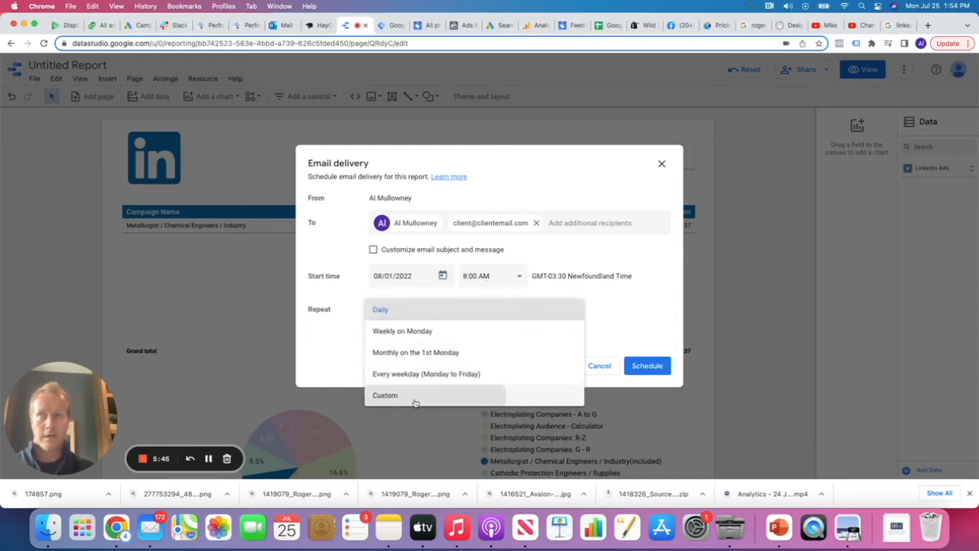
left_click(389, 396)
left_click(504, 329)
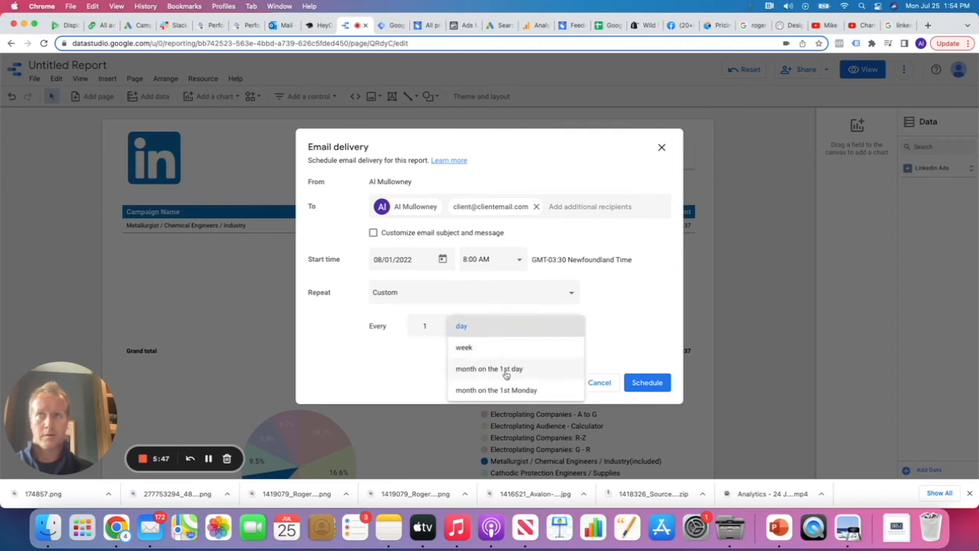
left_click(506, 369)
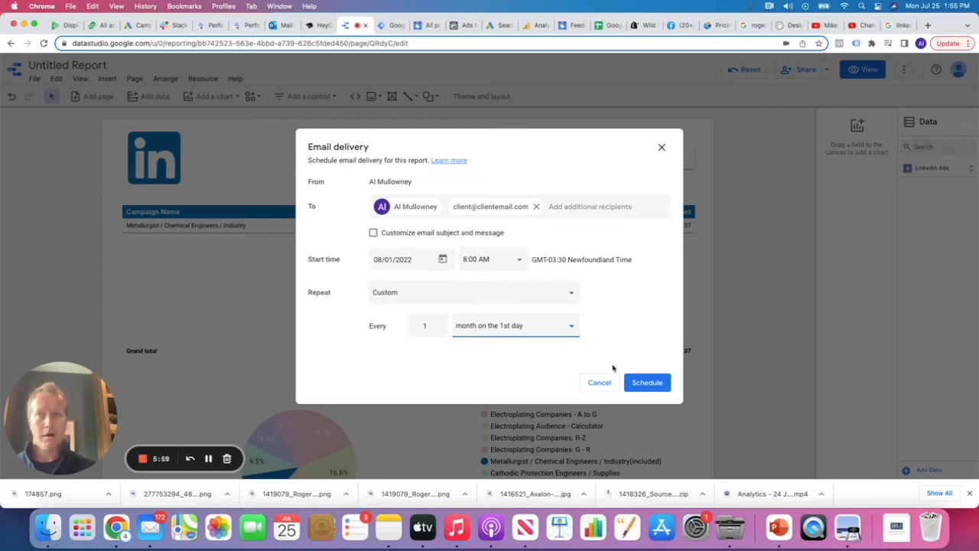
left_click(654, 384)
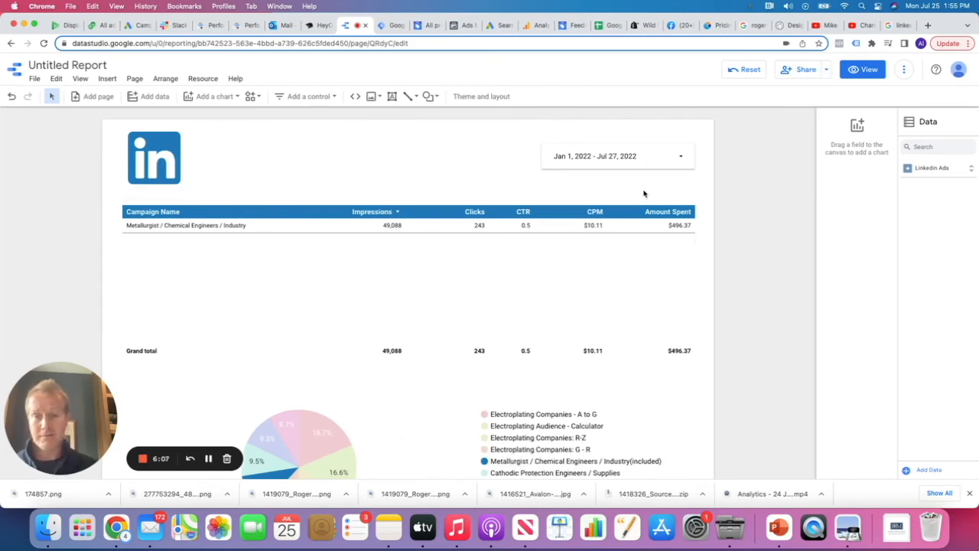
Set link sharing to 'Anyone with the link can view', save it, and copy the report link
left_click(826, 72)
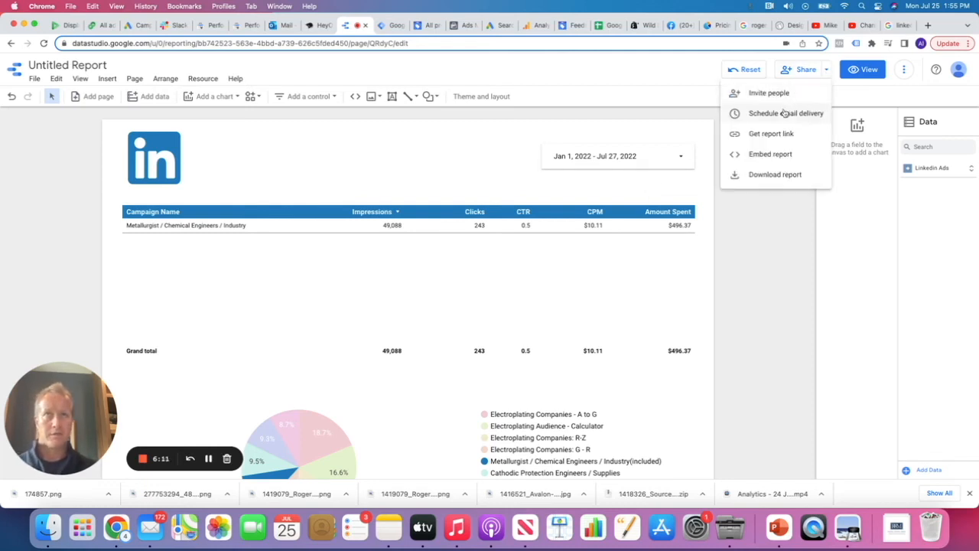
left_click(801, 70)
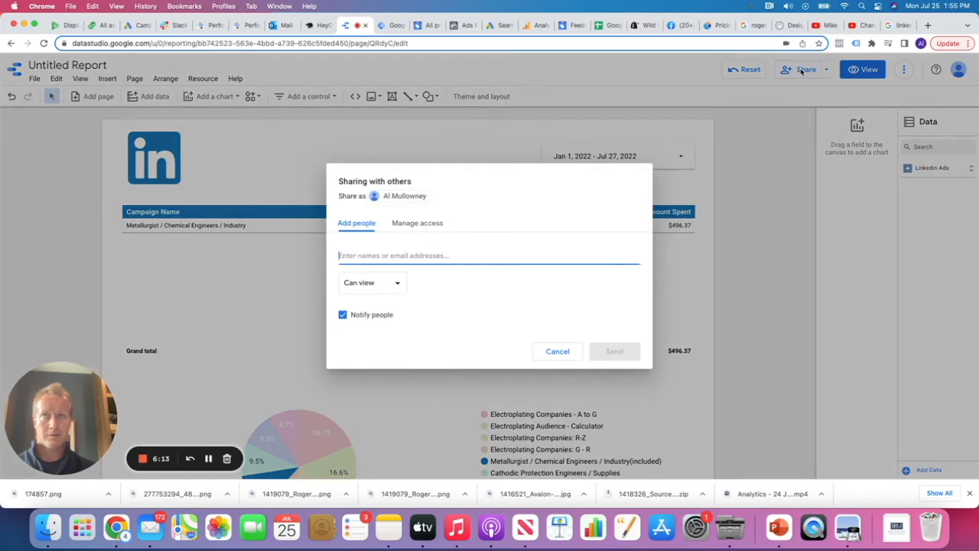
left_click(416, 225)
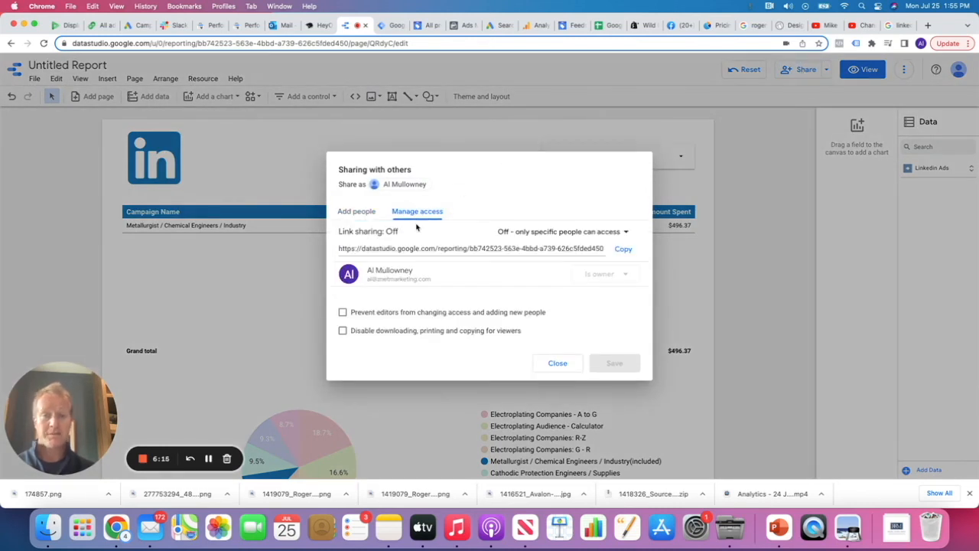
left_click(608, 232)
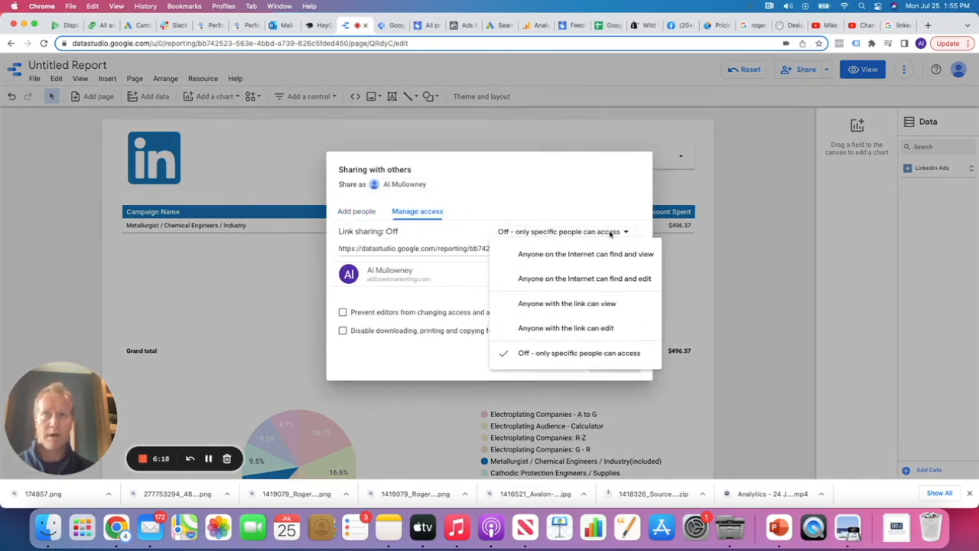
left_click(565, 304)
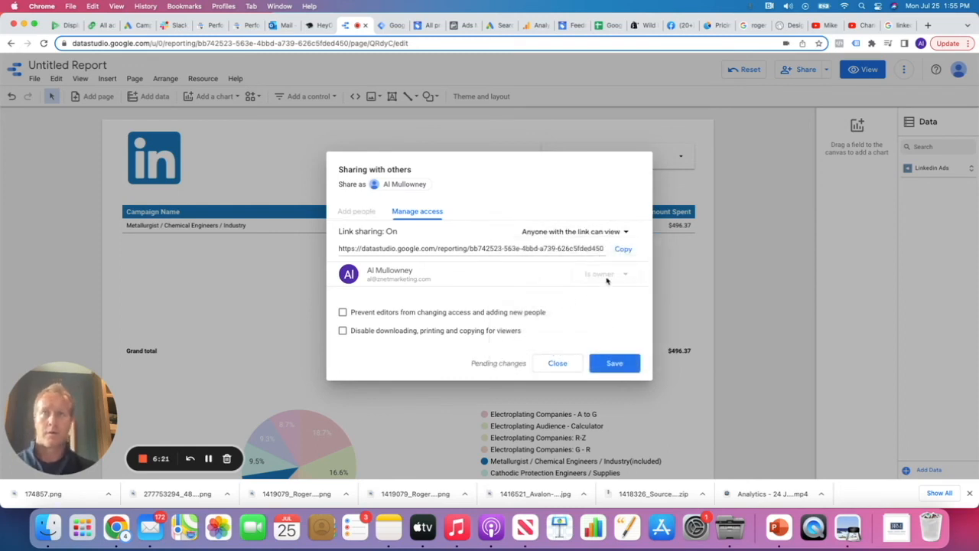
left_click(615, 362)
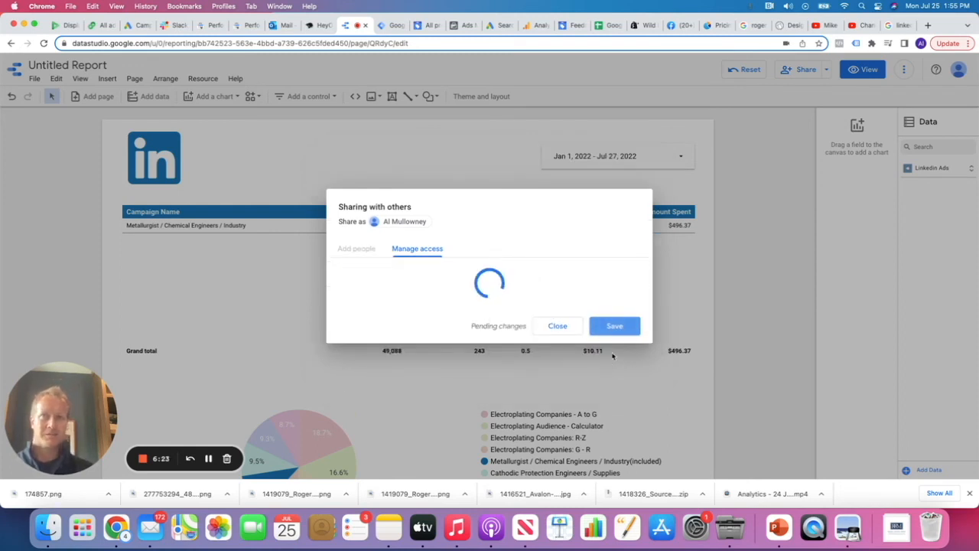
left_click(623, 250)
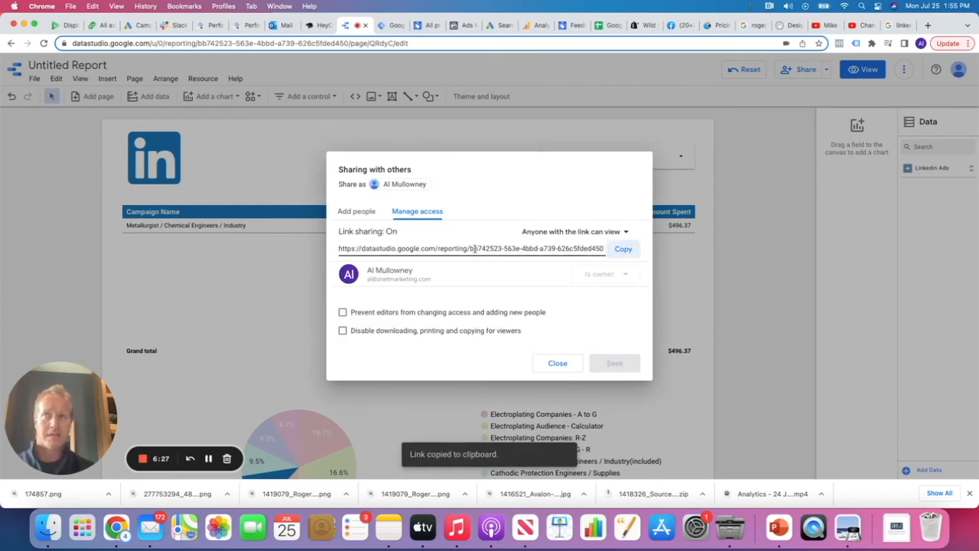
left_click(631, 252)
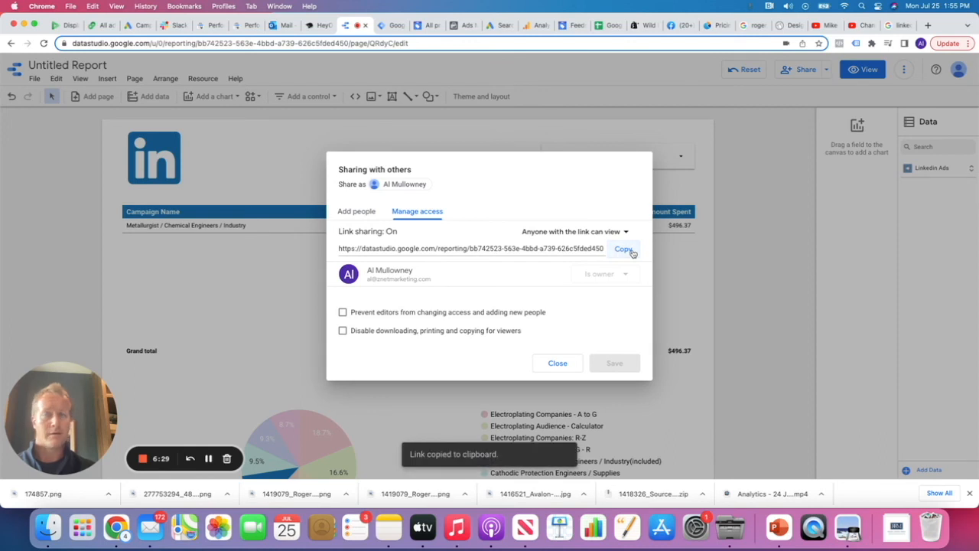